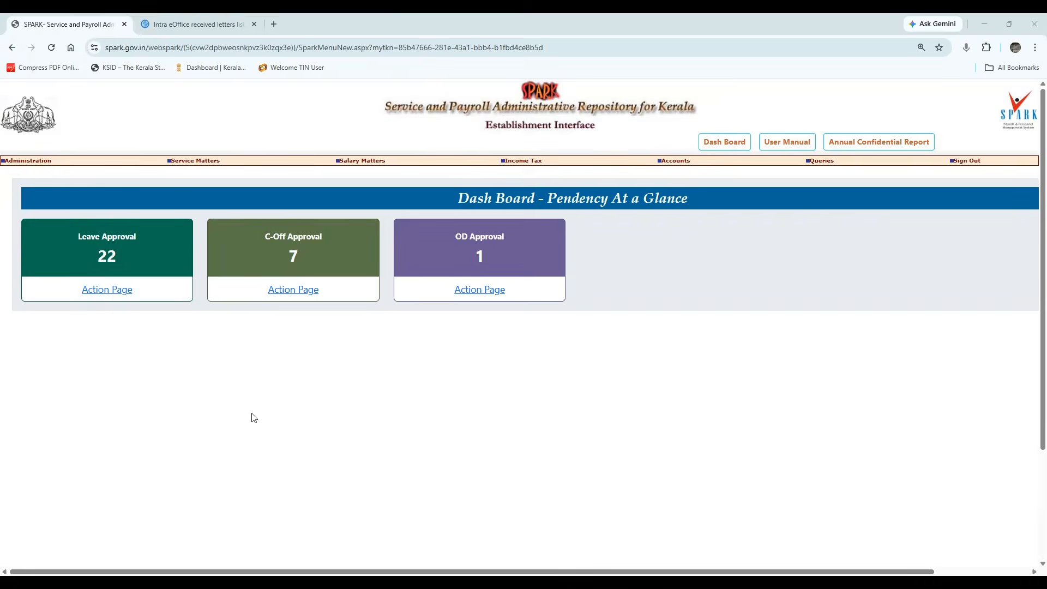
Open the Unlock Request form under Administration > Unlock employee record.
mouse_move(31, 163)
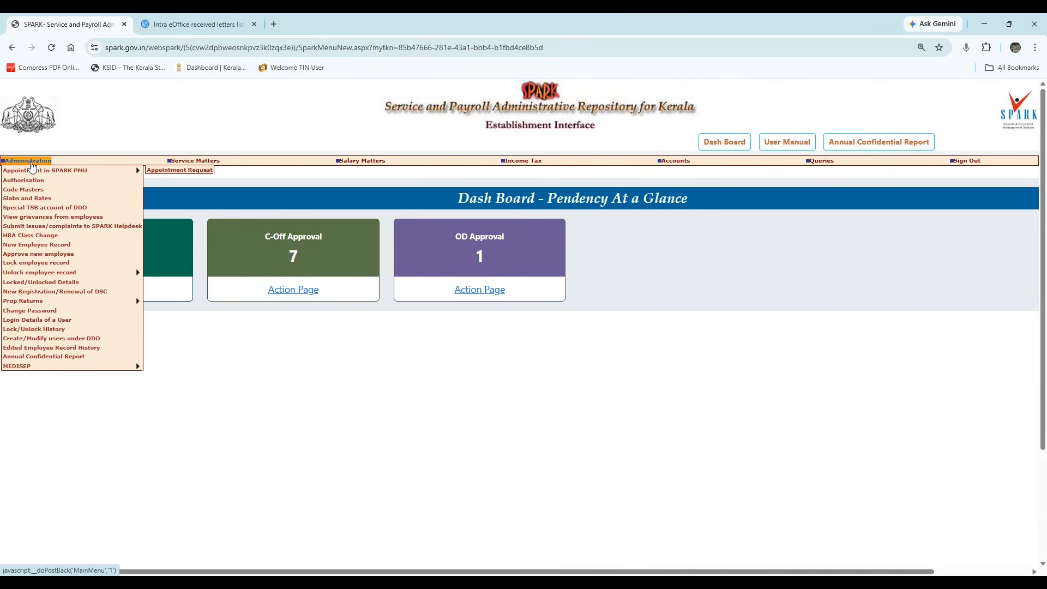
mouse_move(44, 276)
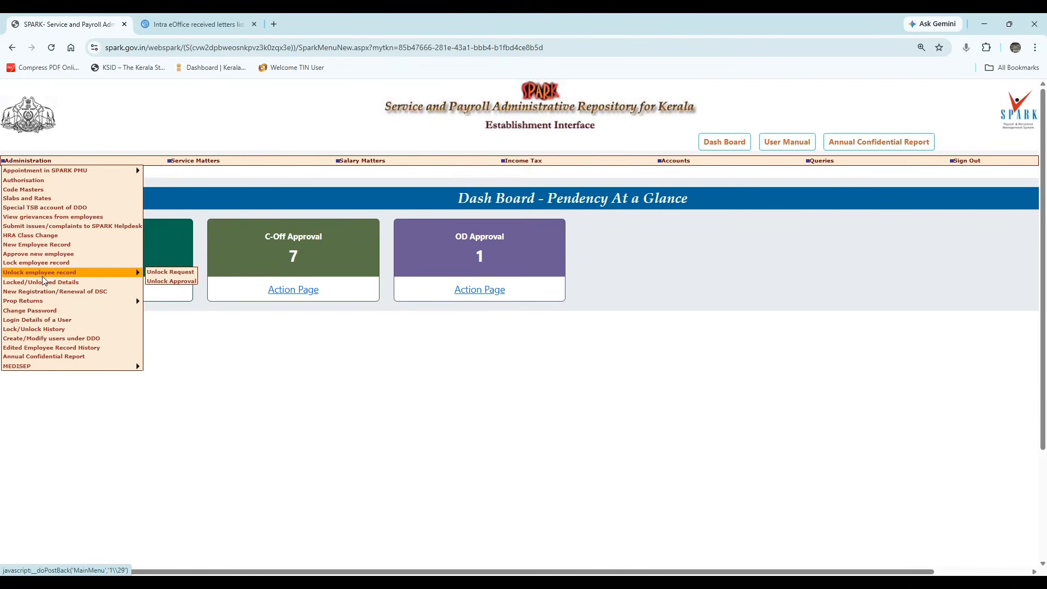
click(154, 273)
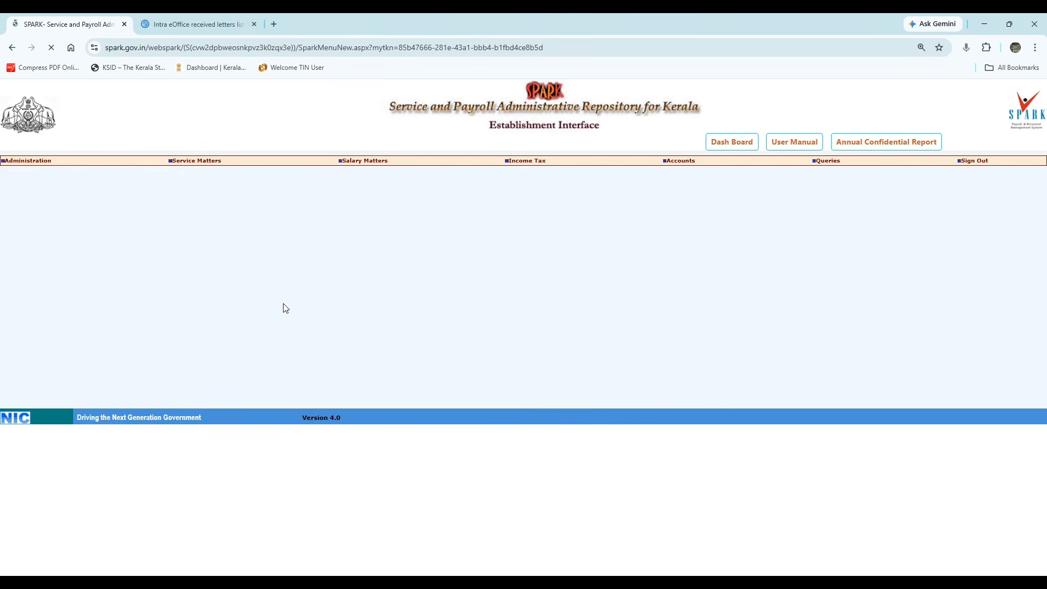
Select the employee's department, office and name to show their unlock request status.
click(424, 238)
click(428, 263)
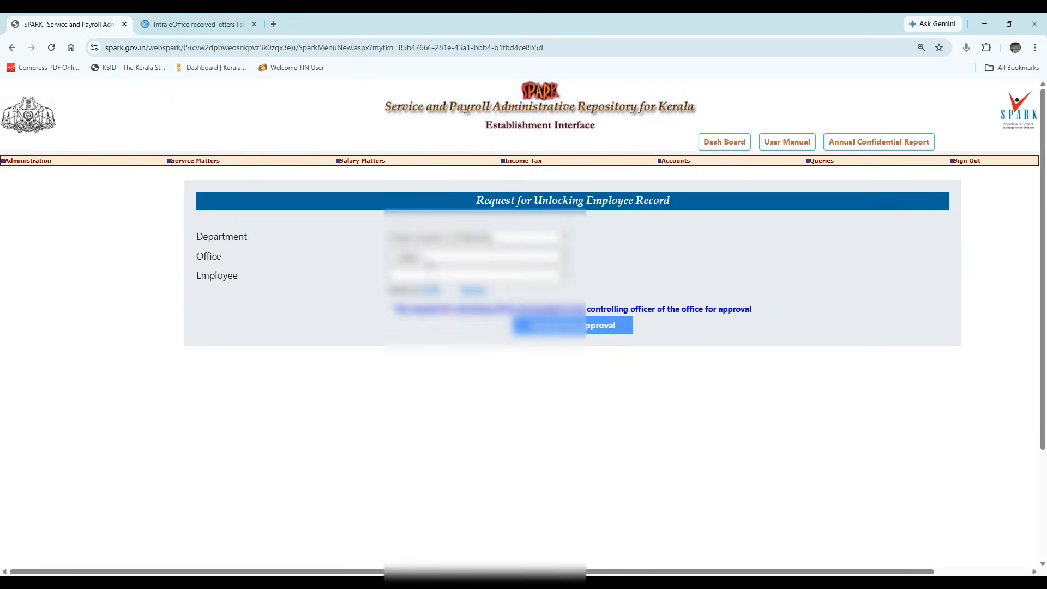
click(427, 257)
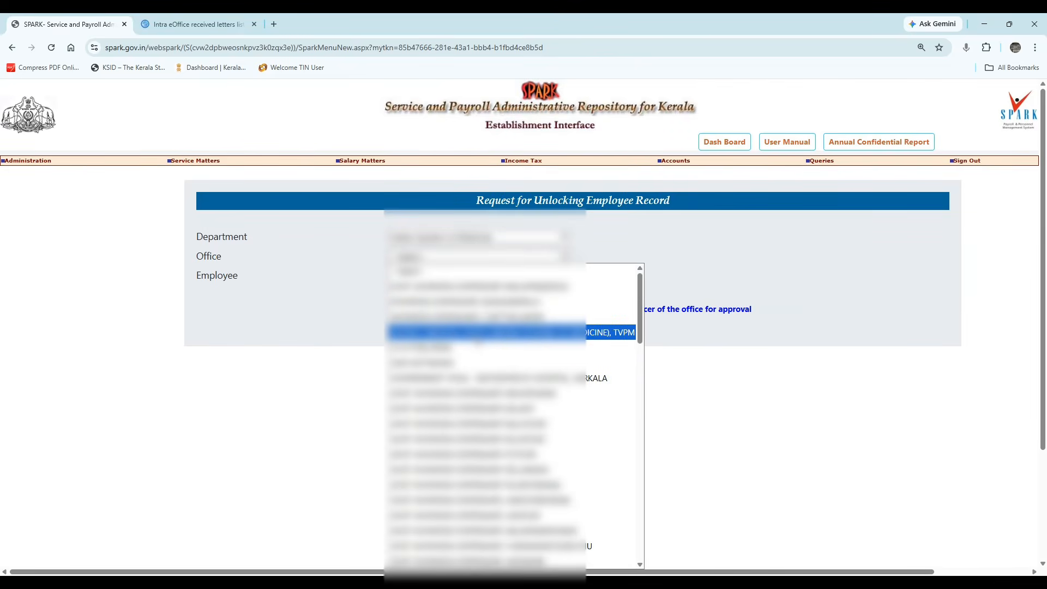
click(476, 336)
click(417, 277)
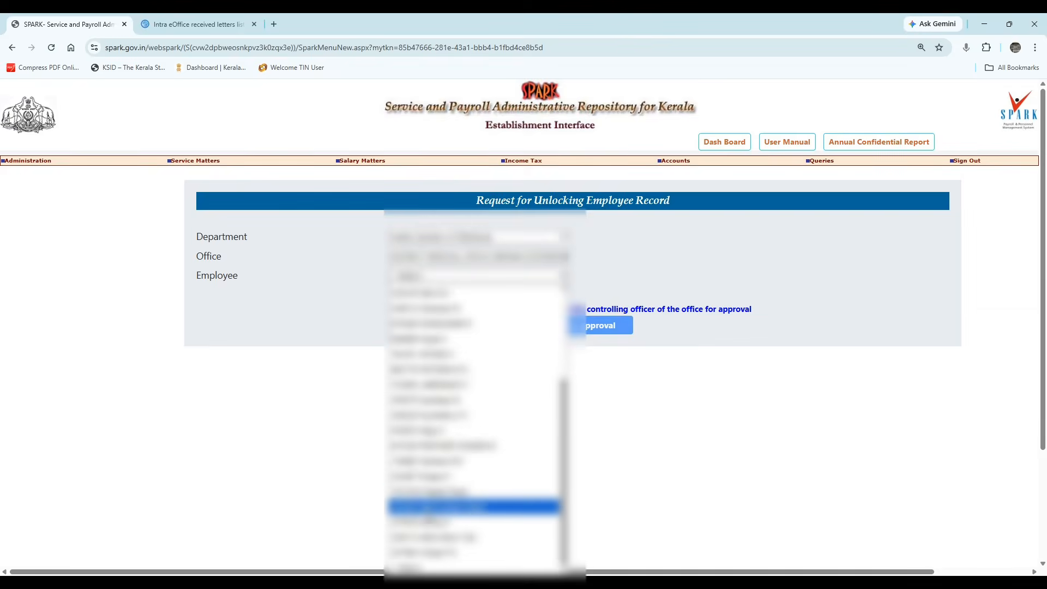
click(473, 491)
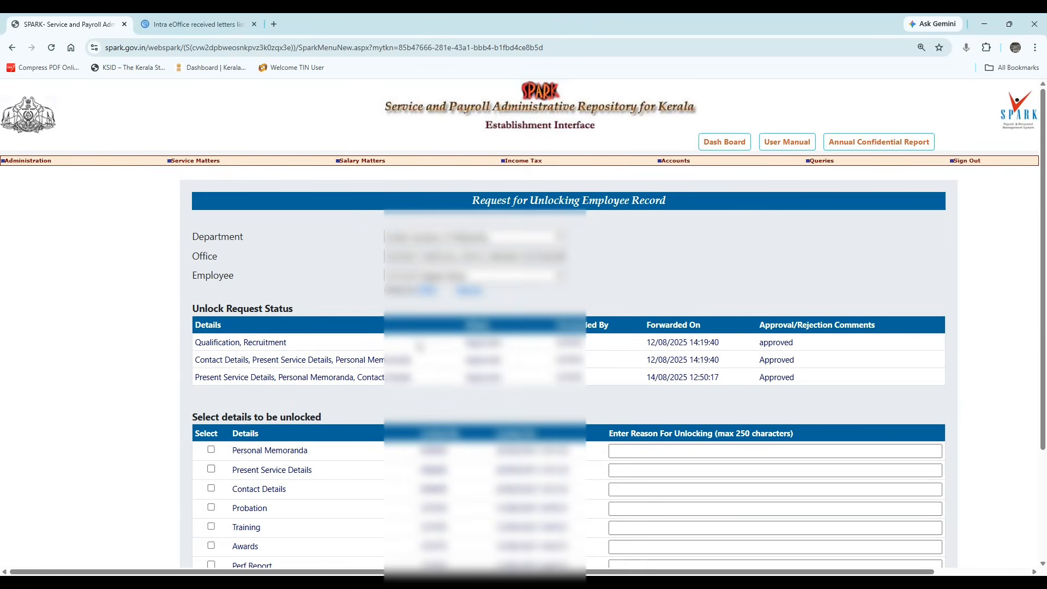
Tick Regularisation for unlocking with the reason 'to edit'.
scroll(420, 376, down, 5)
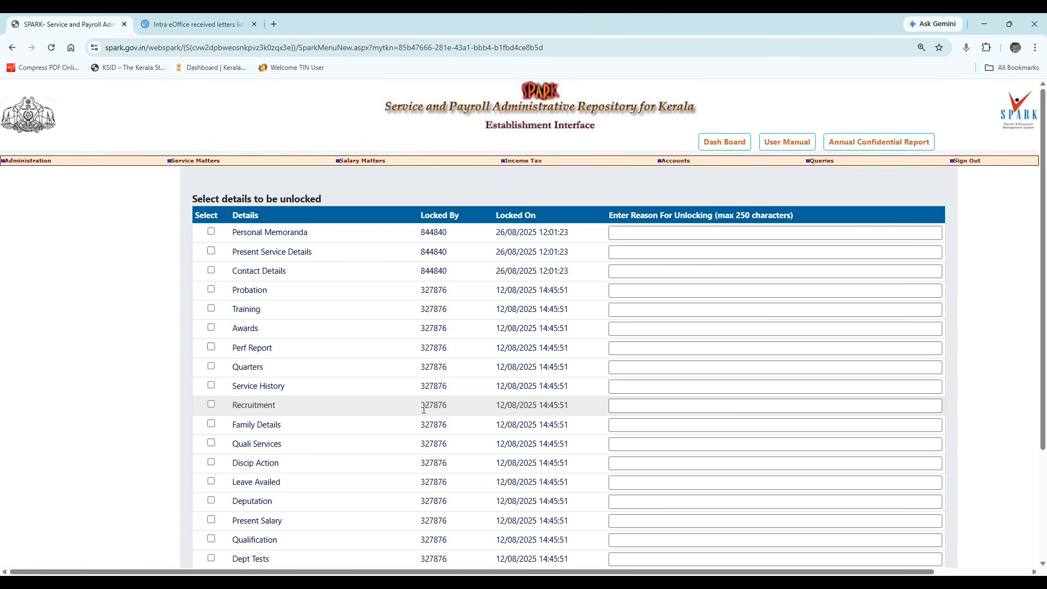
scroll(380, 368, down, 1)
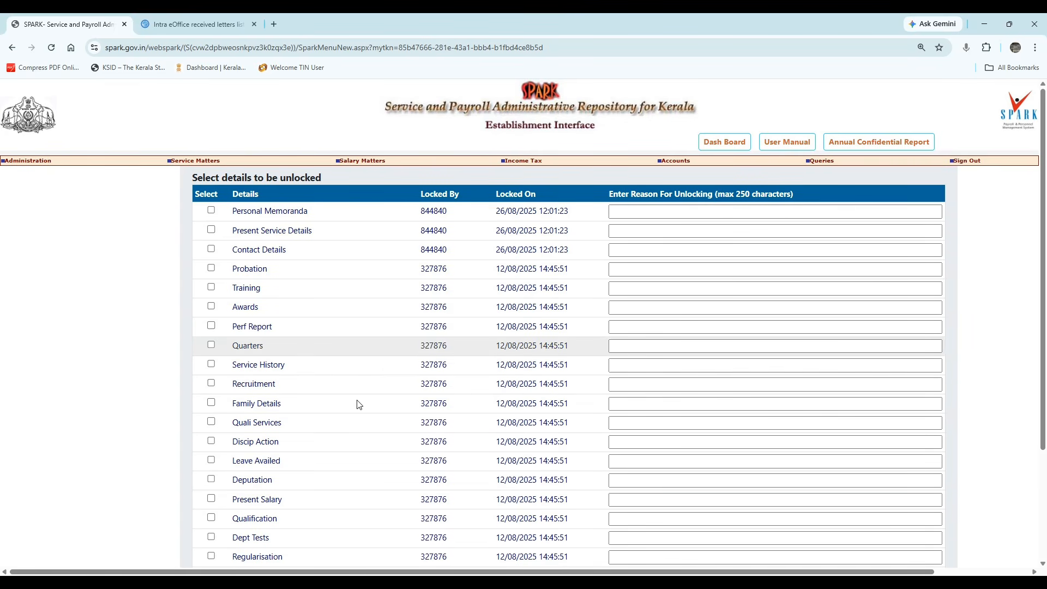
click(211, 556)
click(652, 556)
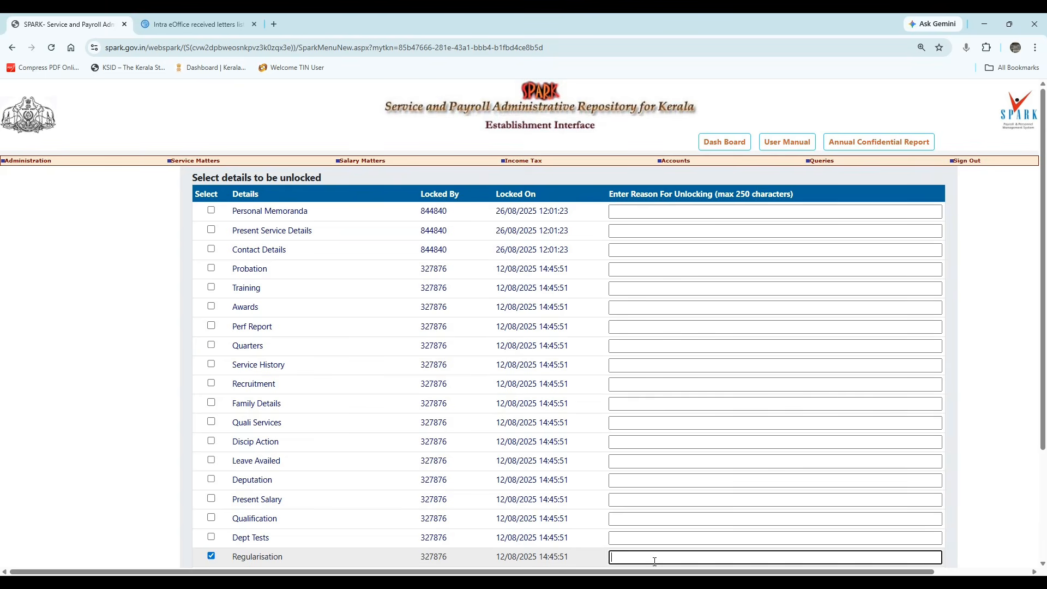
text(to edit)
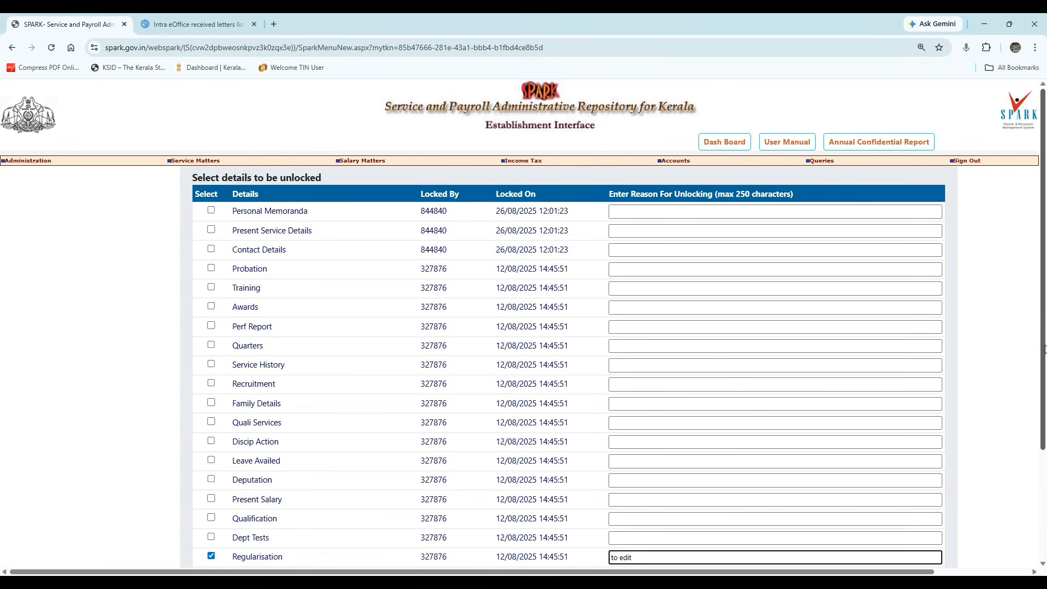
Forward the unlock request for approval and confirm sending it to the controlling officer.
scroll(818, 507, down, 3)
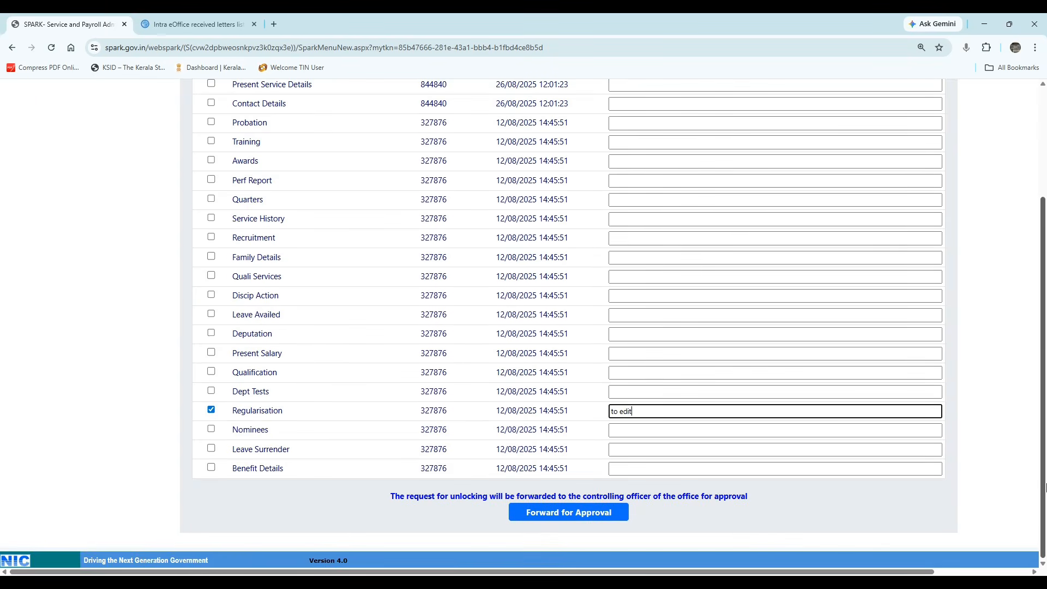
click(613, 517)
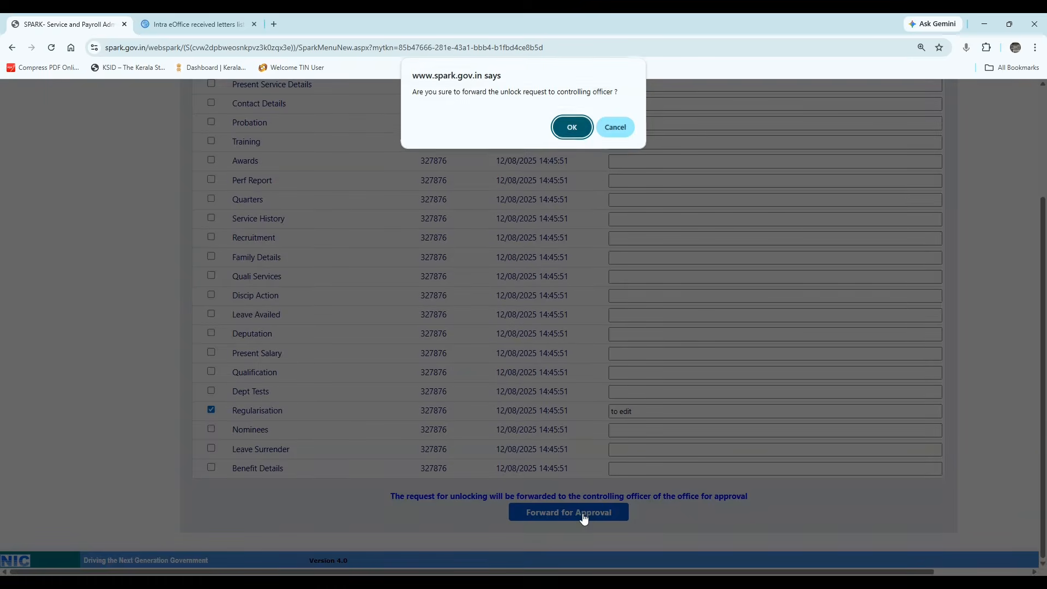
click(567, 128)
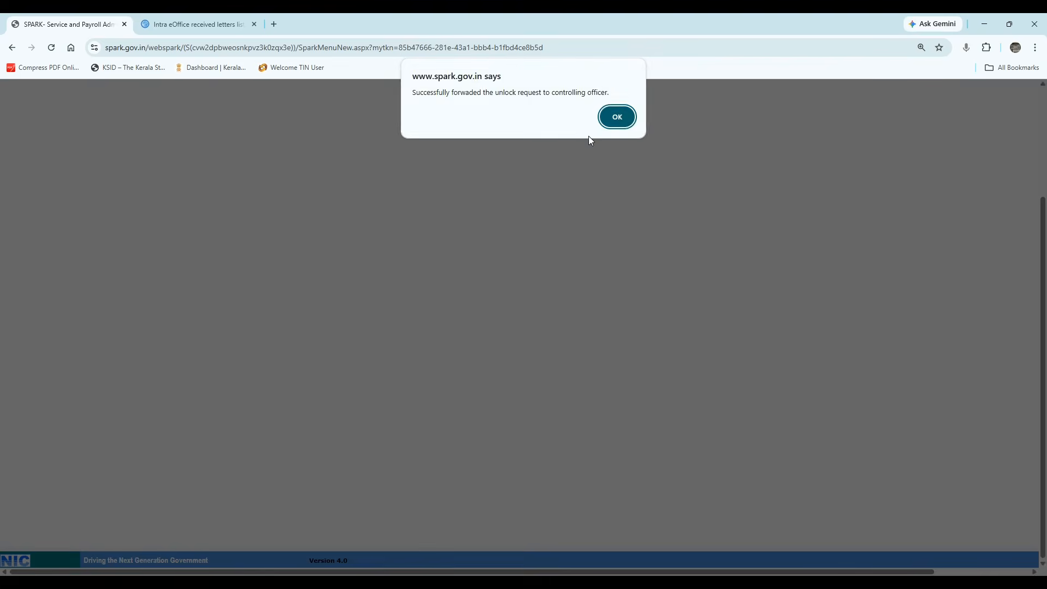
click(616, 117)
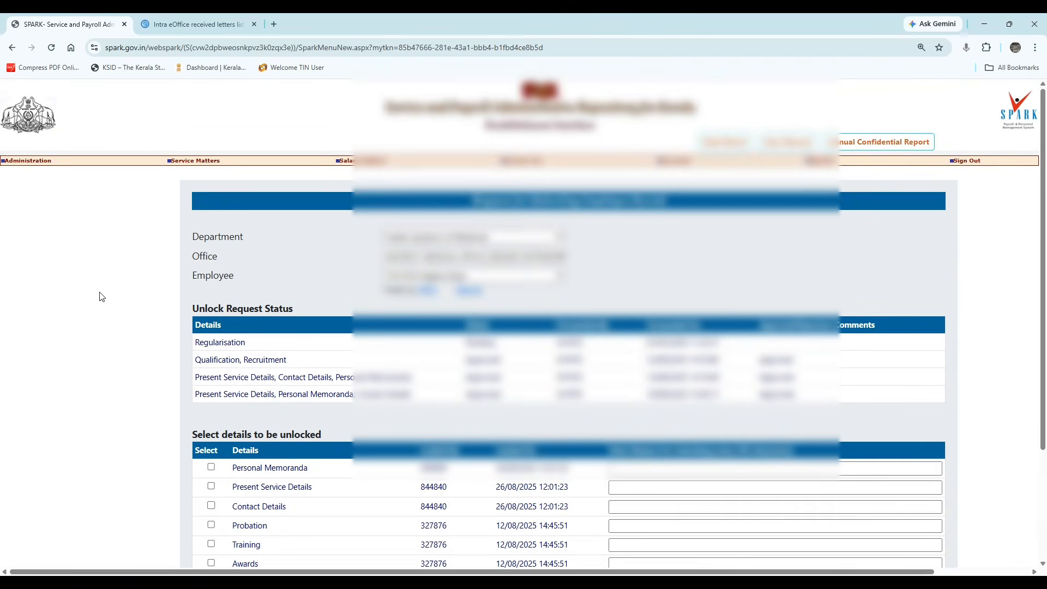
Open the Unlock Approval page under Administration > Unlock employee record.
mouse_move(33, 160)
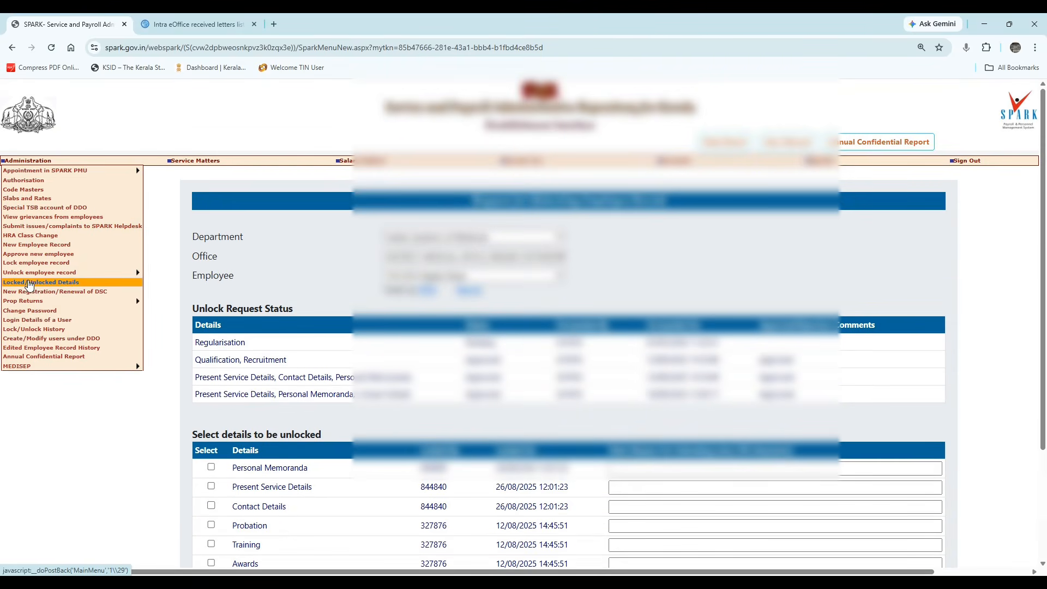
mouse_move(88, 273)
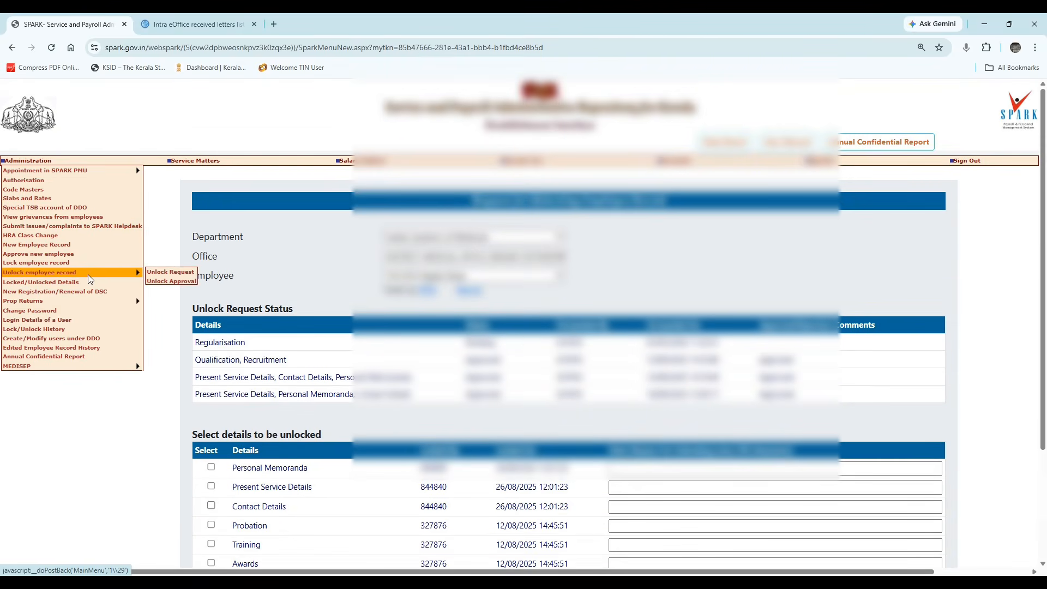
click(169, 281)
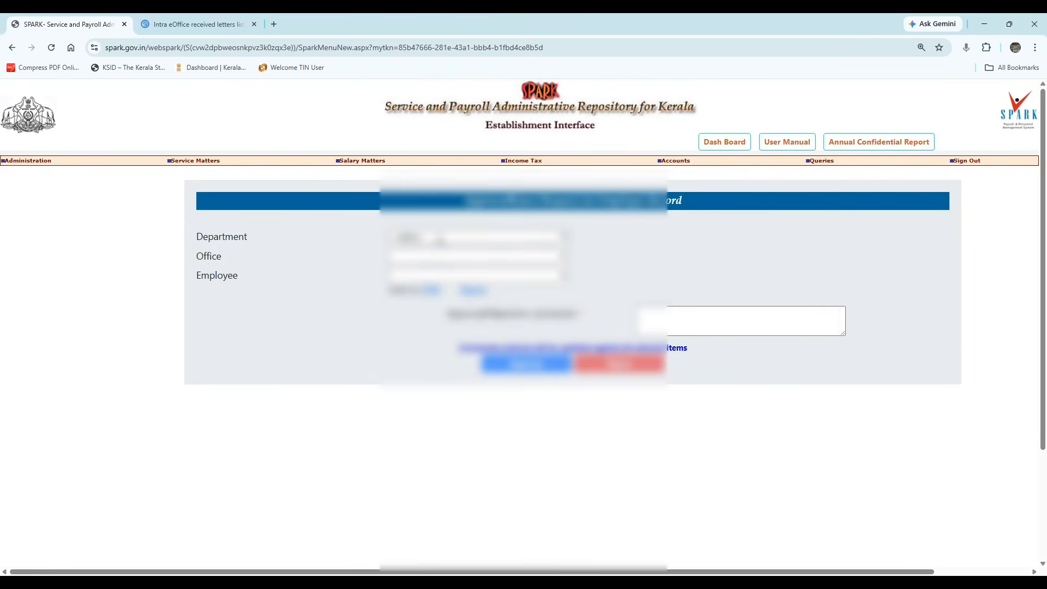
Choose the employee's department, office and name to list their pending Regularisation request.
click(440, 240)
click(434, 266)
click(428, 258)
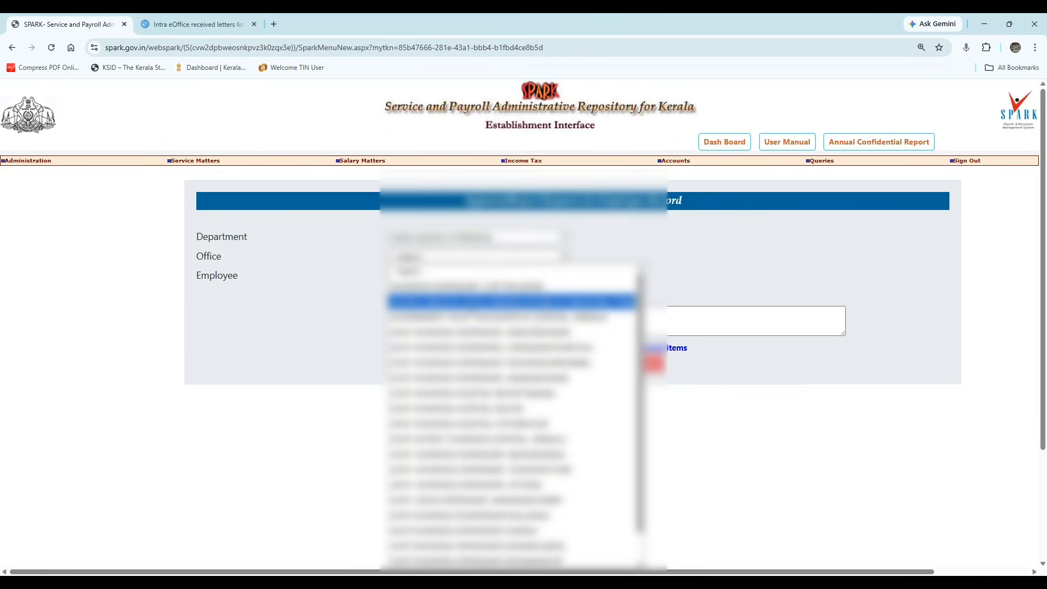
click(495, 302)
click(432, 276)
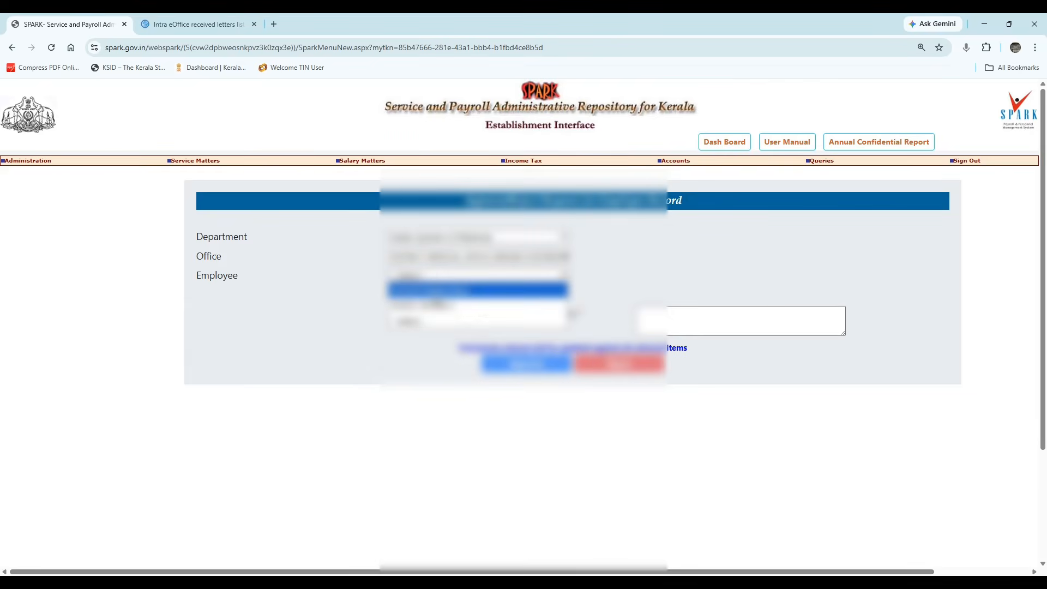
click(477, 289)
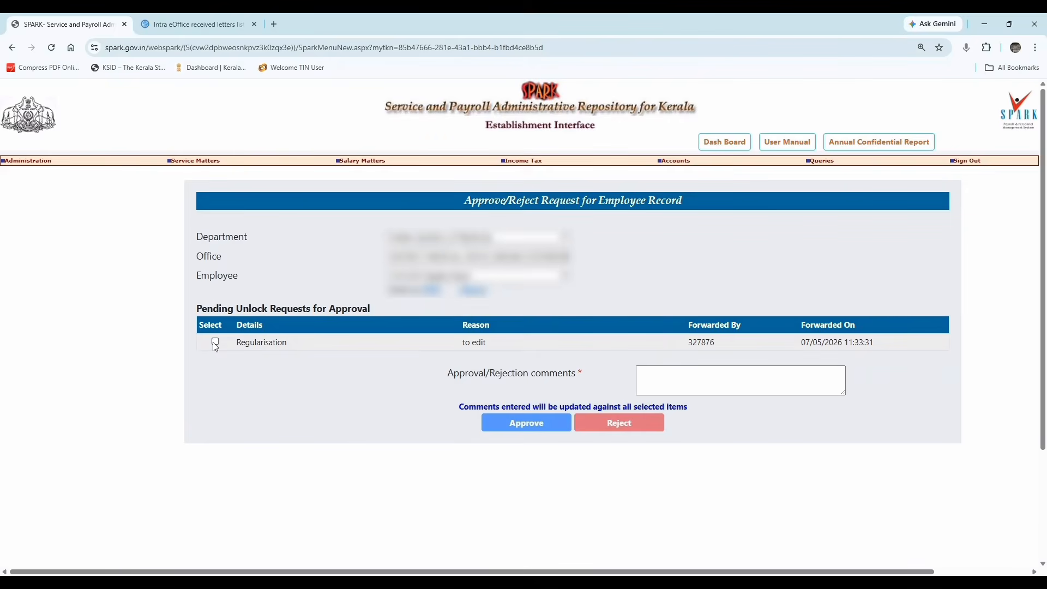
Approve the pending Regularisation unlock request with the comment 'Approved' and confirm it.
click(215, 341)
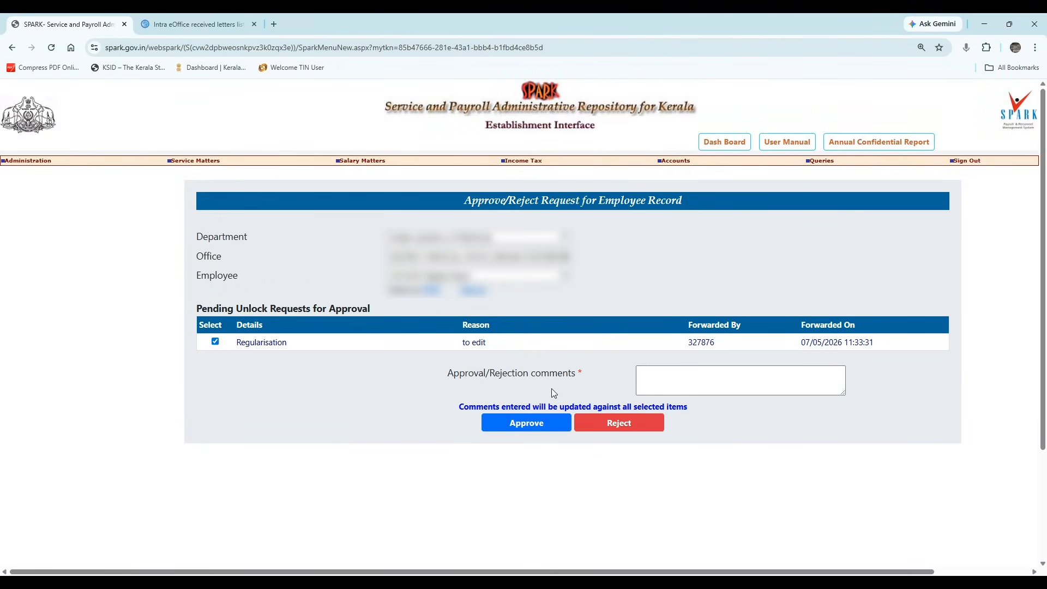
click(659, 390)
text(A)
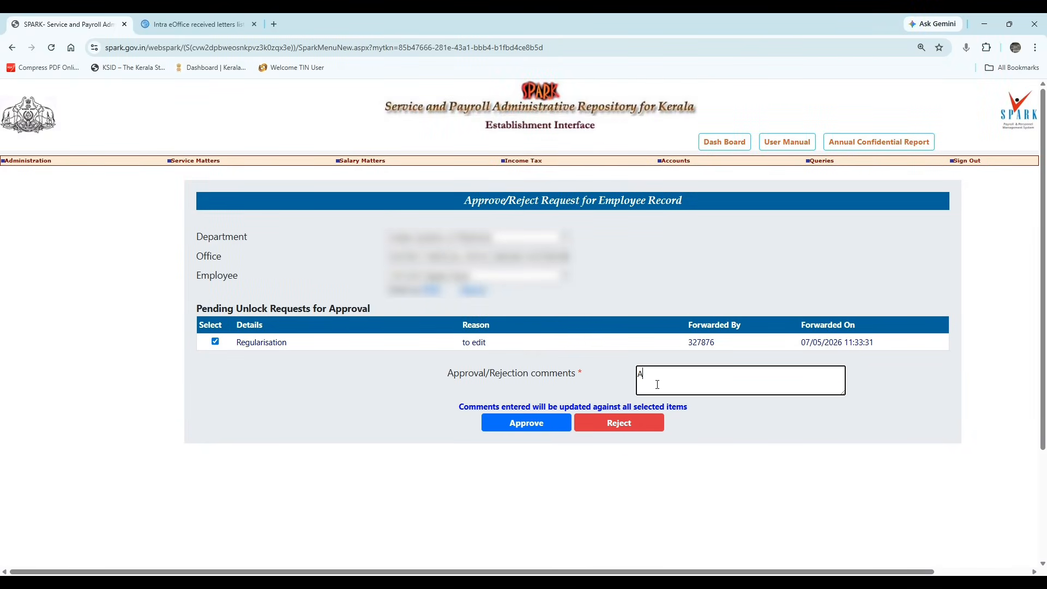
text(pproved)
click(542, 420)
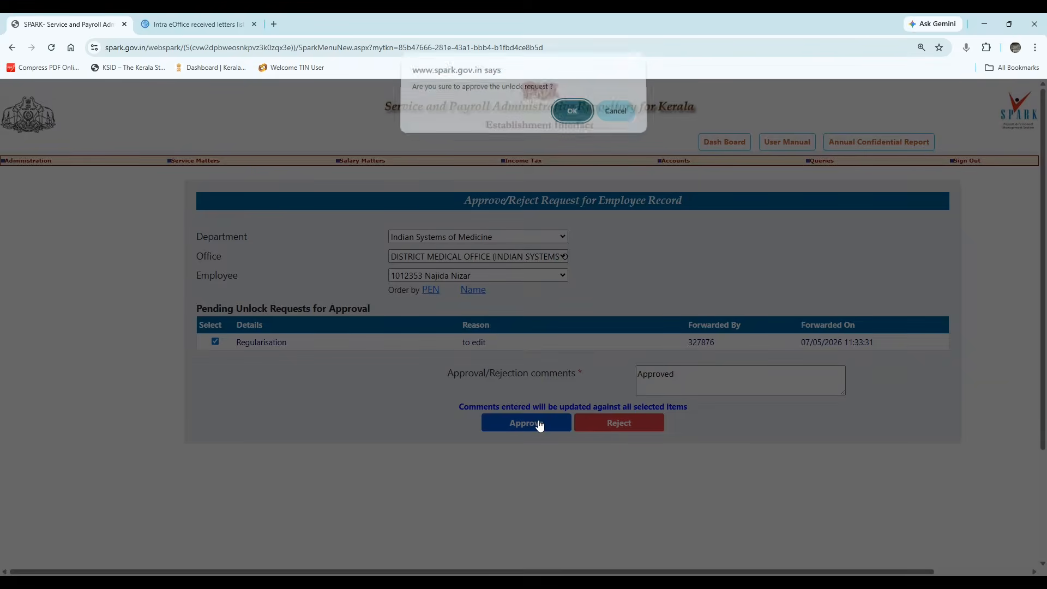
click(573, 116)
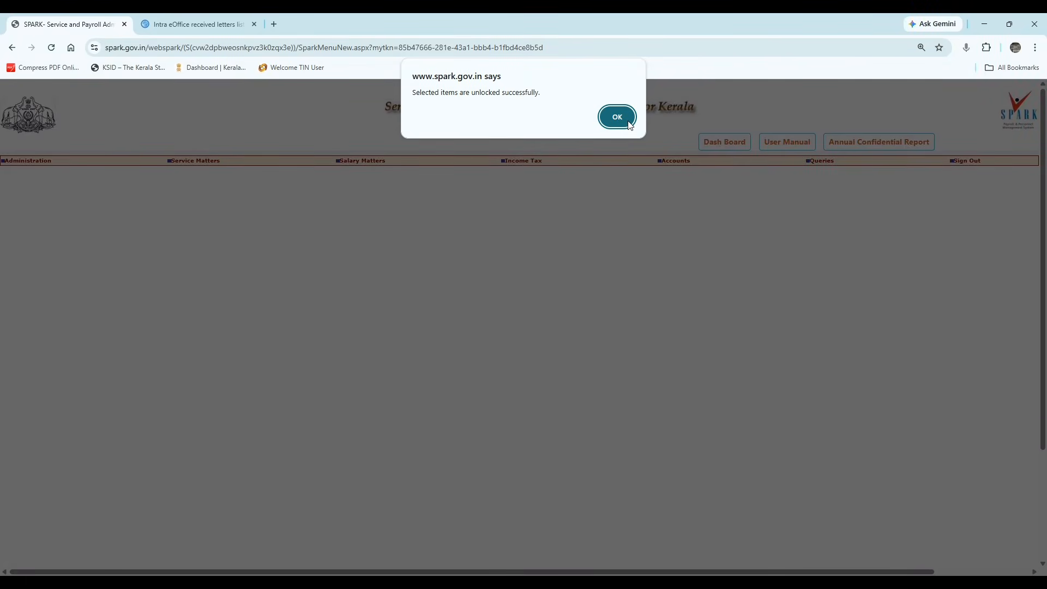
click(617, 117)
mouse_move(203, 162)
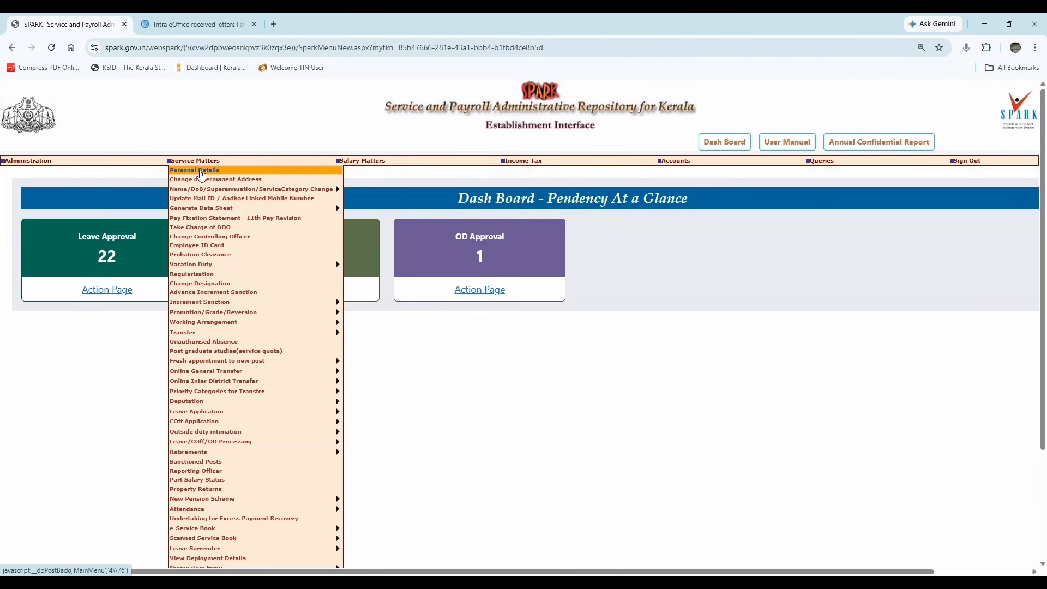
Open the employee details pages and move on to the next employee.
click(200, 171)
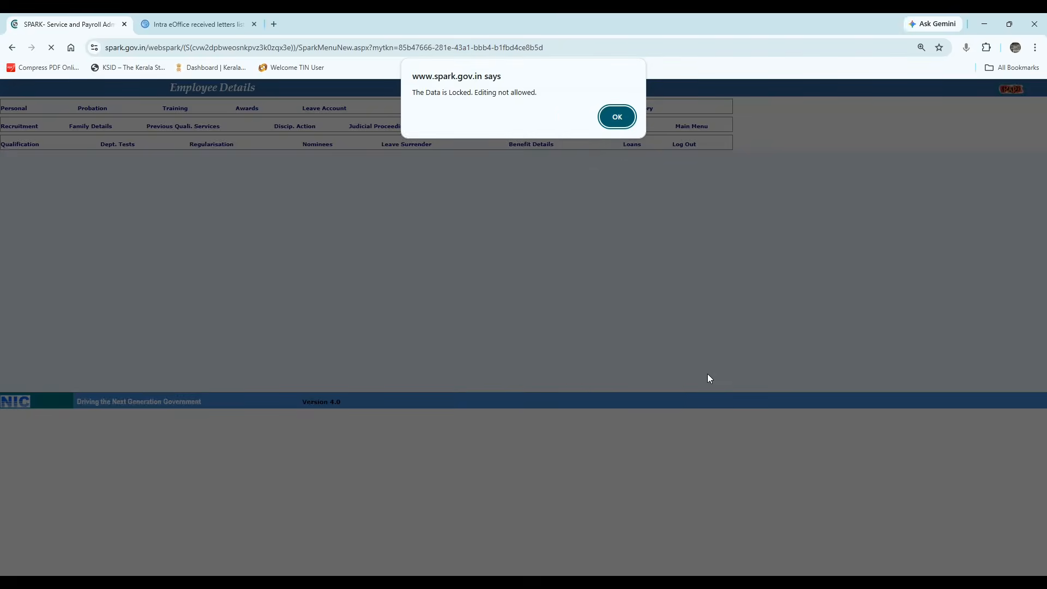
click(617, 118)
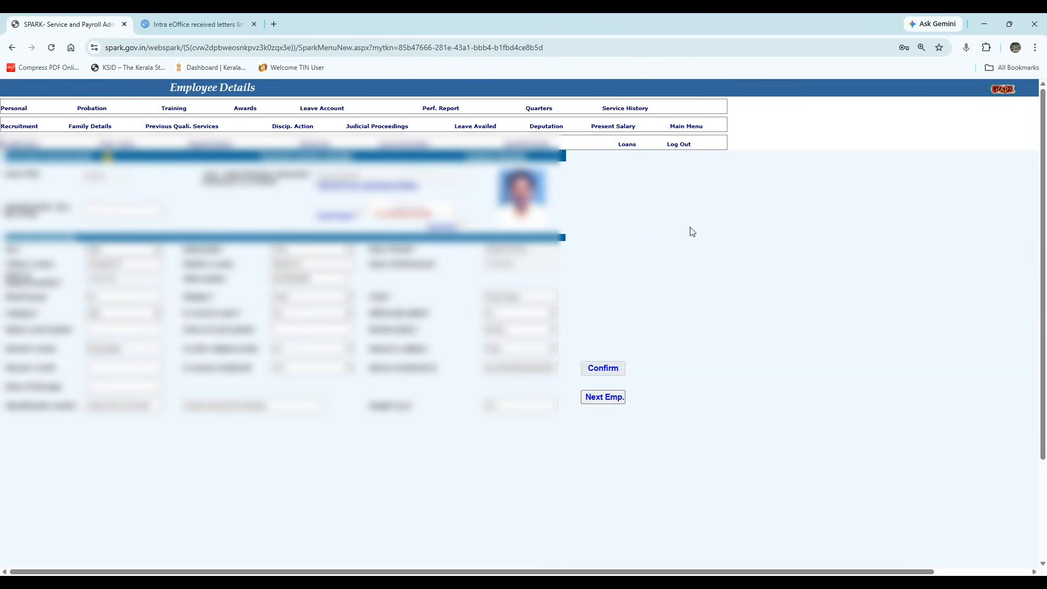
click(616, 403)
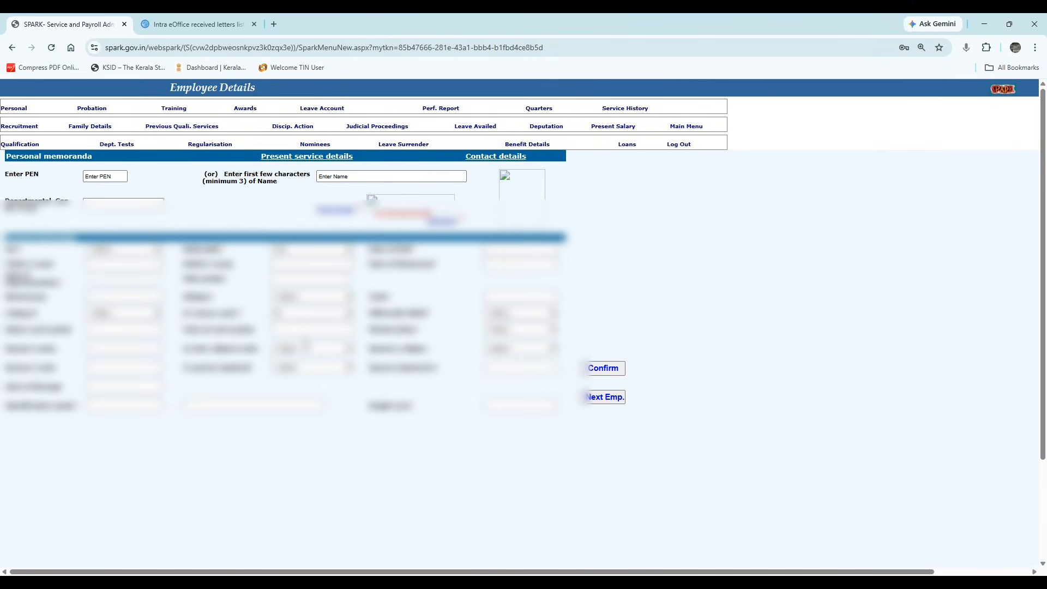
Load the employee's personal details by entering their PEN, dismissing the data-locked notice.
click(107, 180)
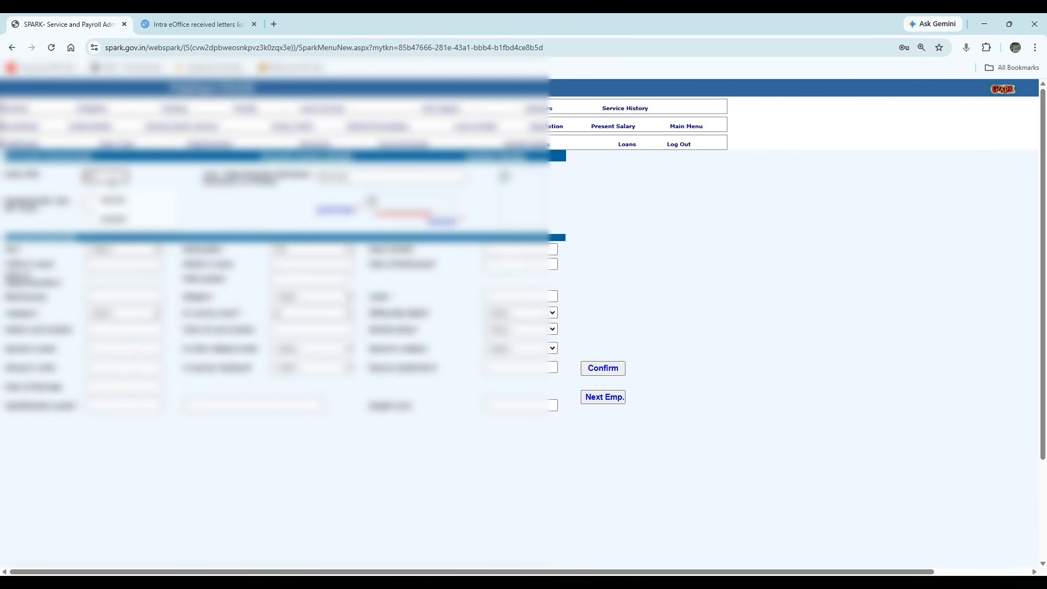
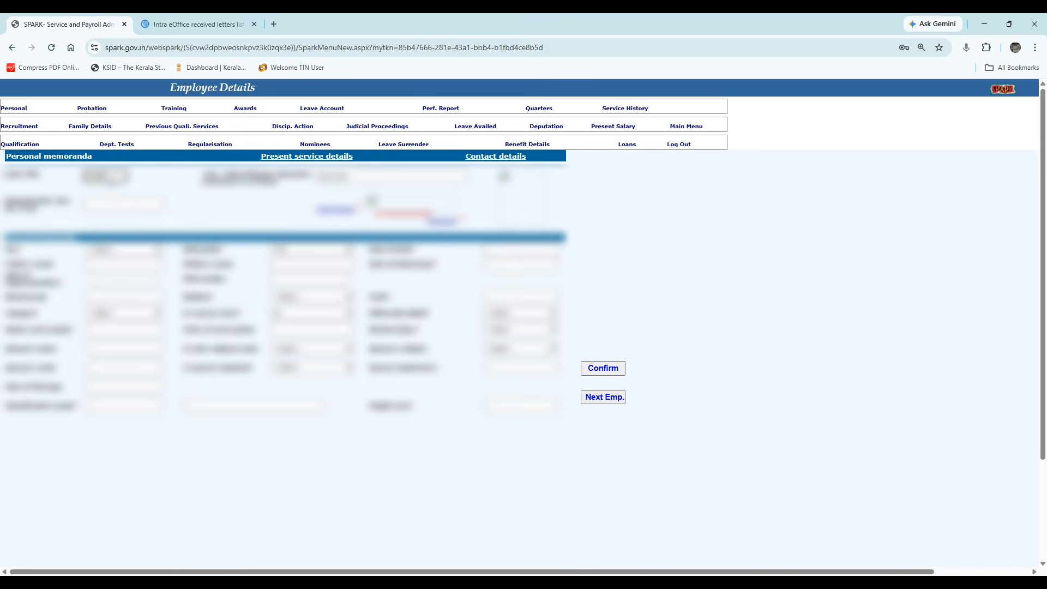
click(594, 370)
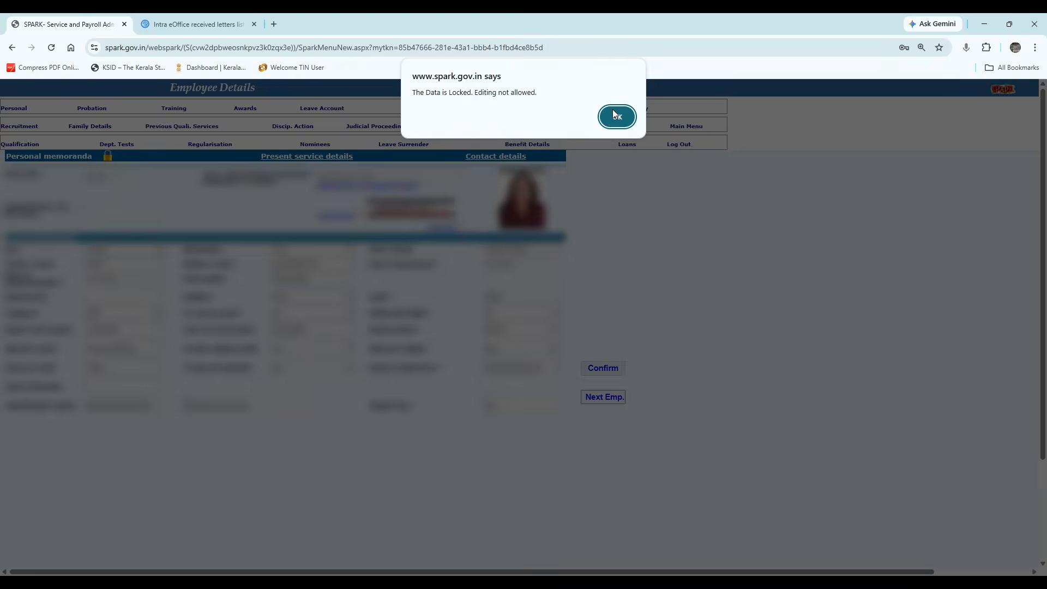
click(612, 111)
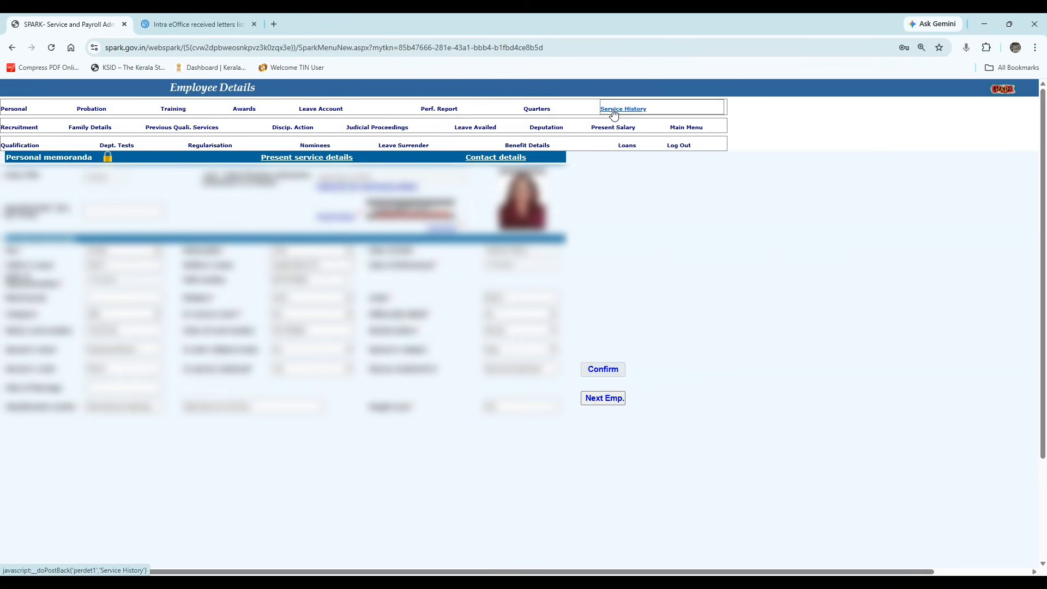
Open the employee's Regularisation details and pick their department.
click(207, 145)
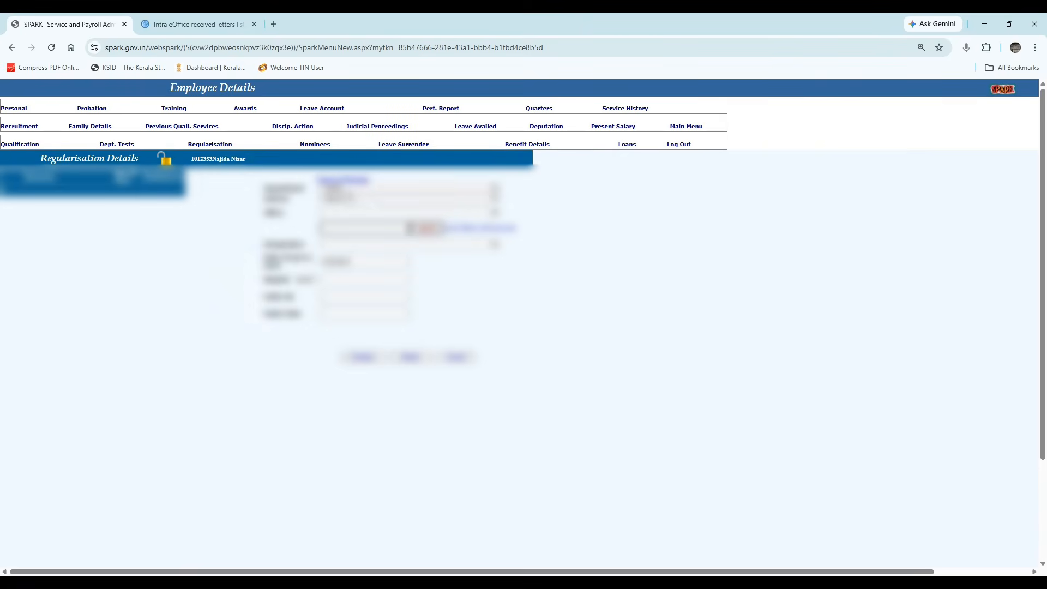
click(346, 192)
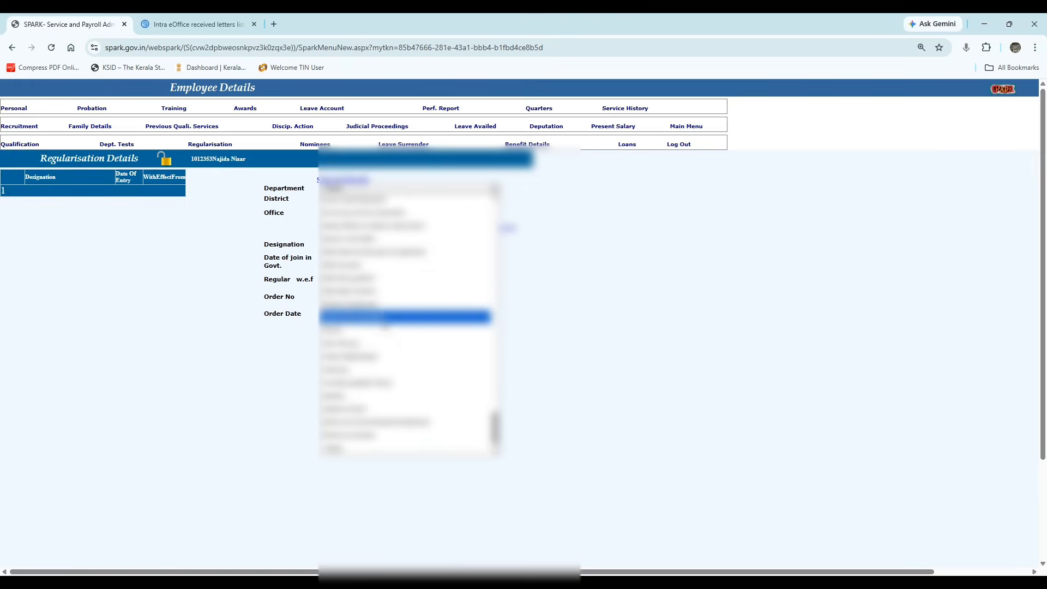
scroll(380, 339, up, 3)
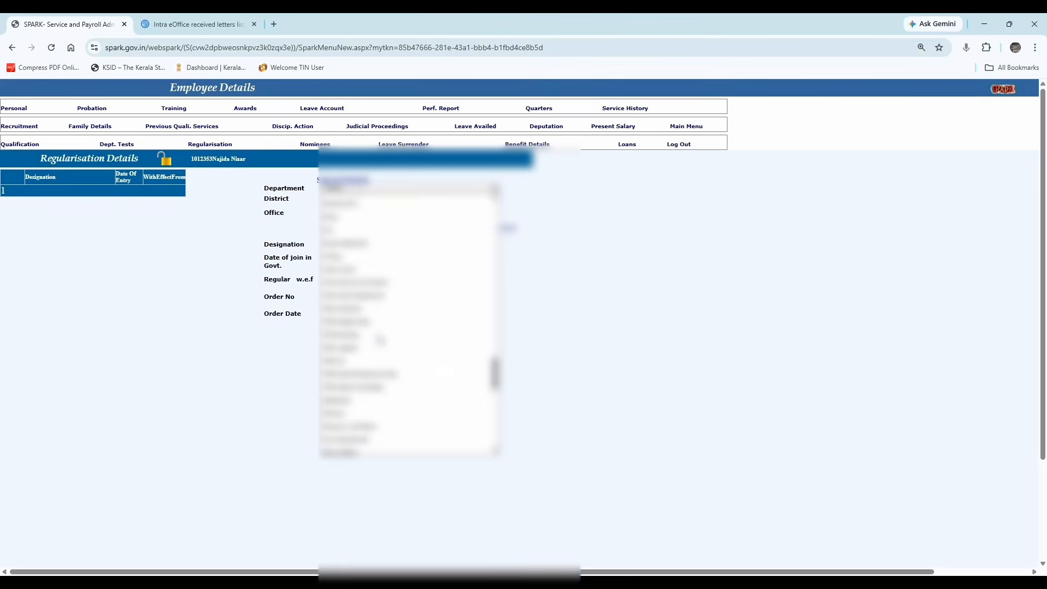
scroll(380, 340, up, 3)
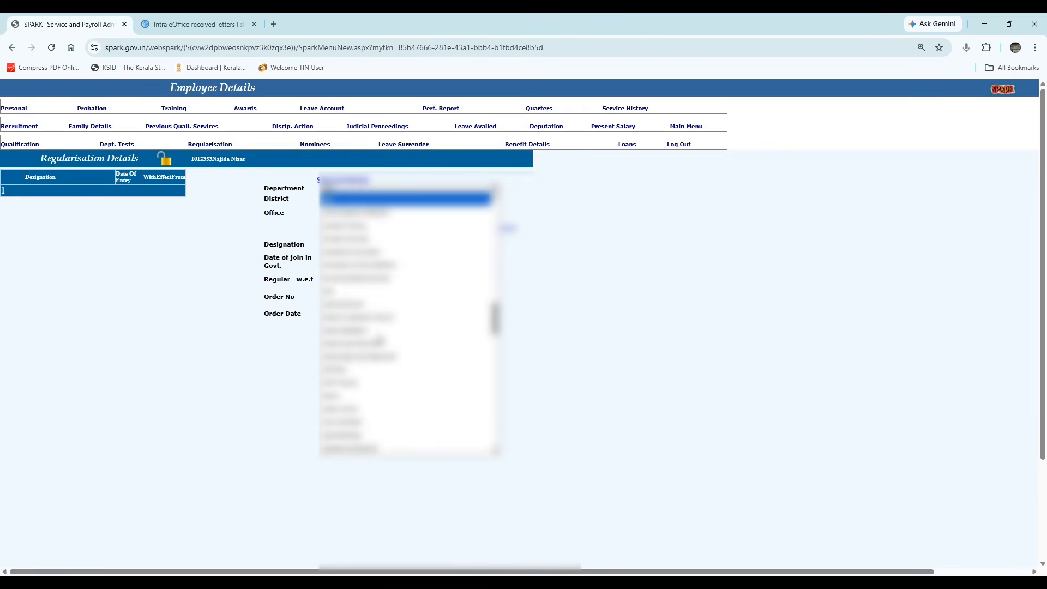
click(379, 215)
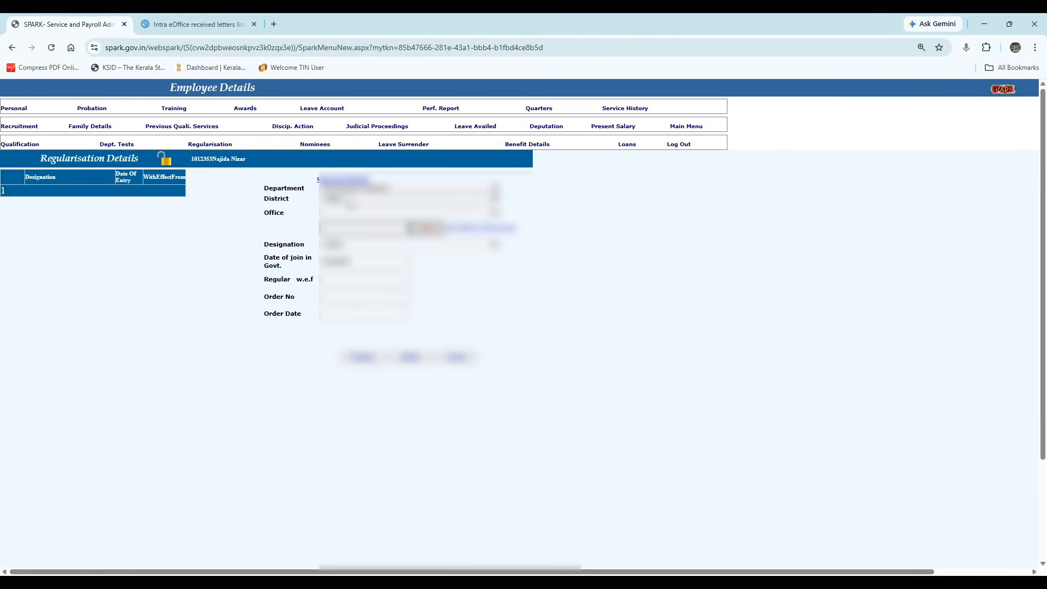
Choose the employee's district and office on the Regularisation form.
click(344, 200)
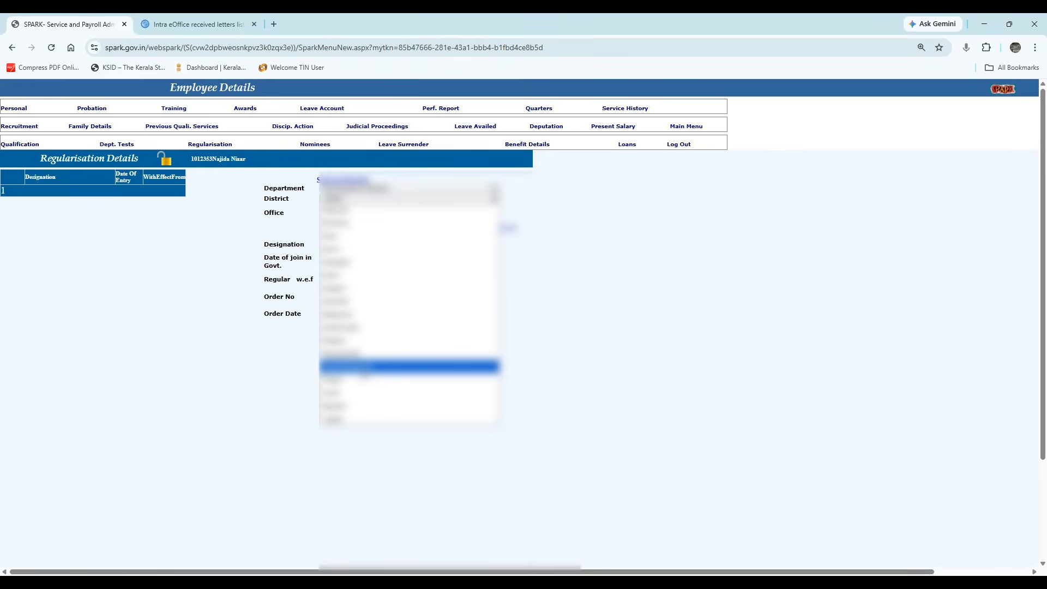
click(363, 364)
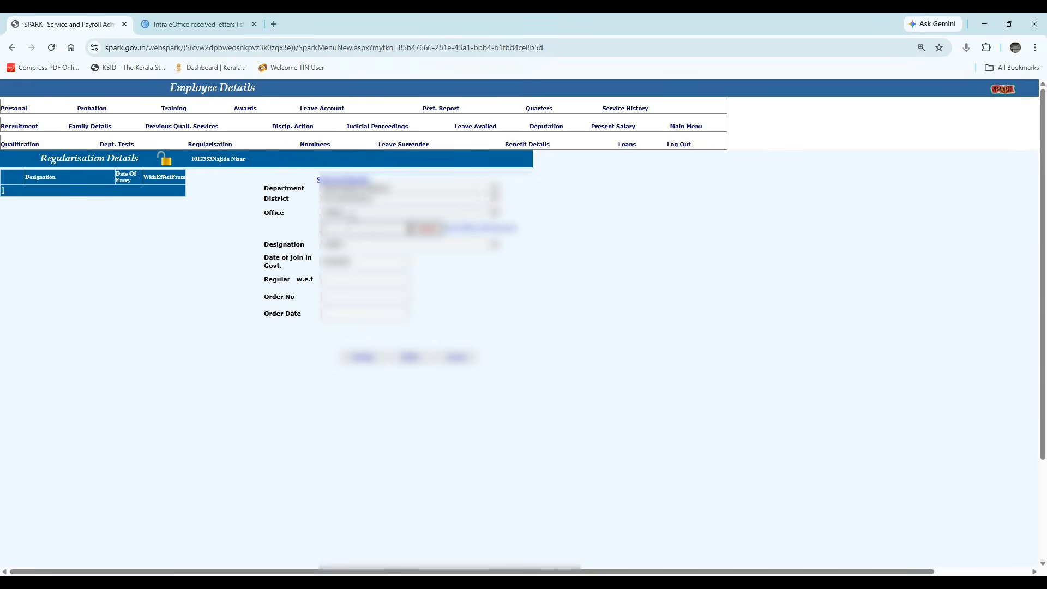
click(493, 213)
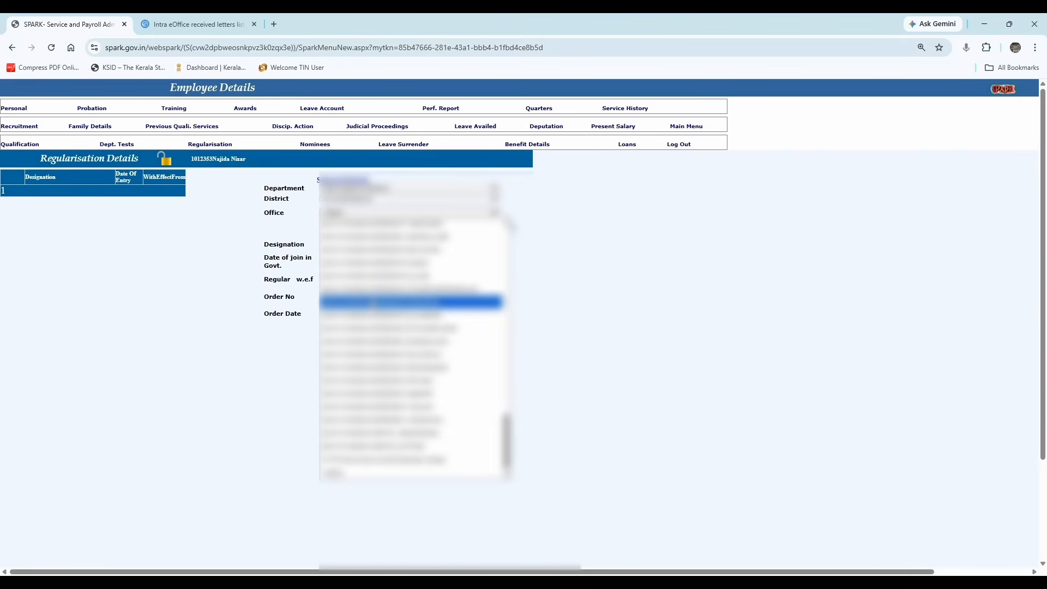
scroll(373, 303, up, 10)
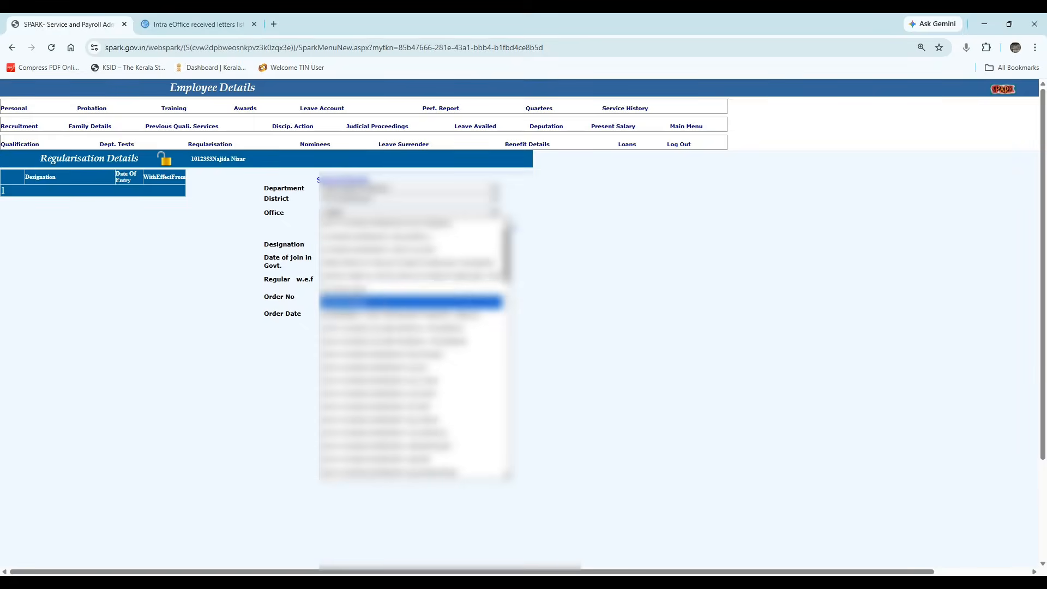
click(343, 276)
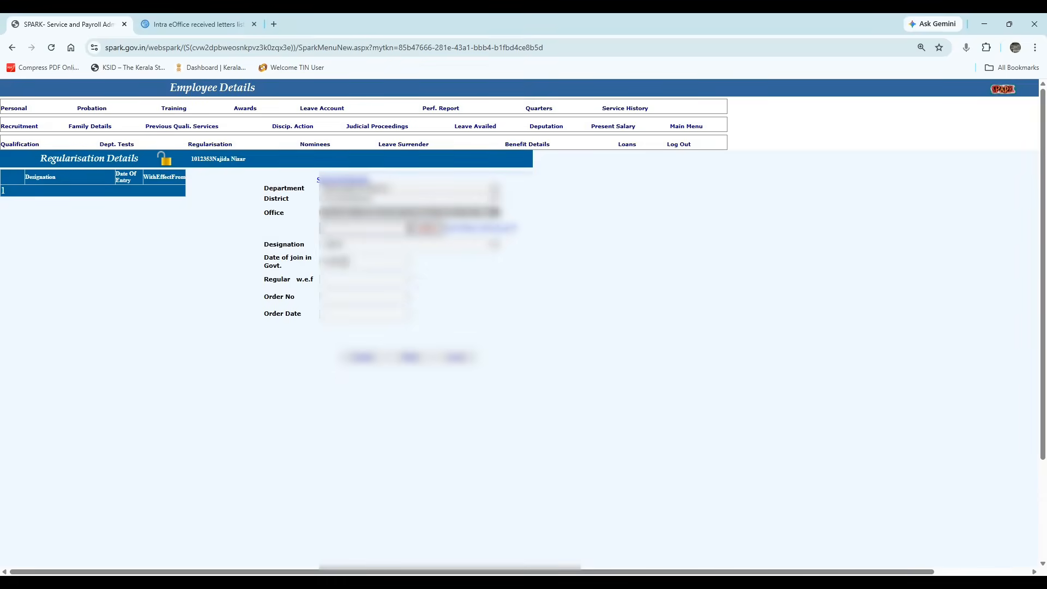
Set the designation to Clerk and Regular w.e.f. to 12/08/2025.
click(328, 245)
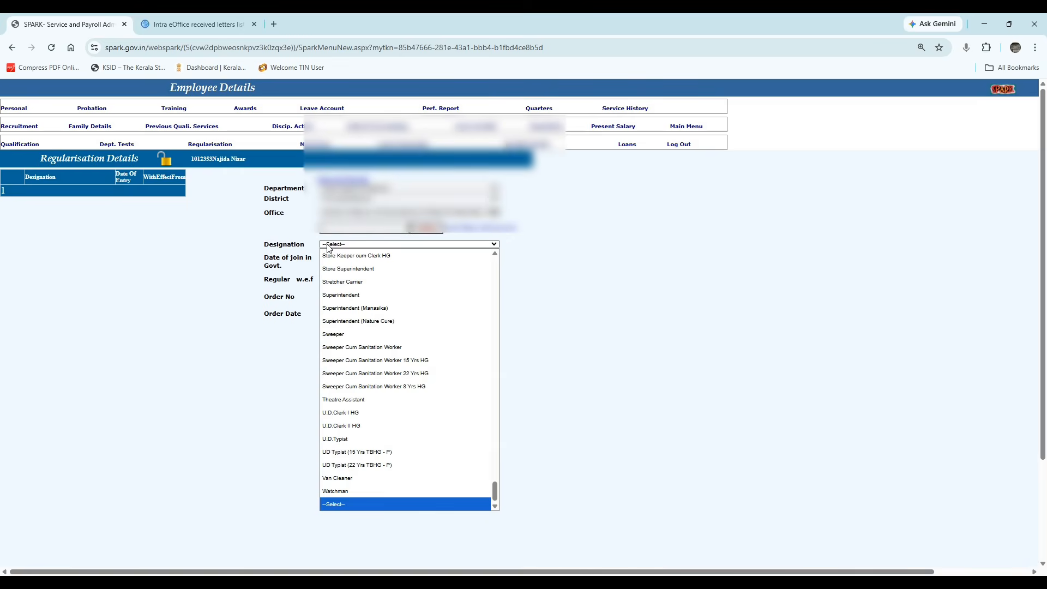
key(c)
key(c)
key(c)
key(c)
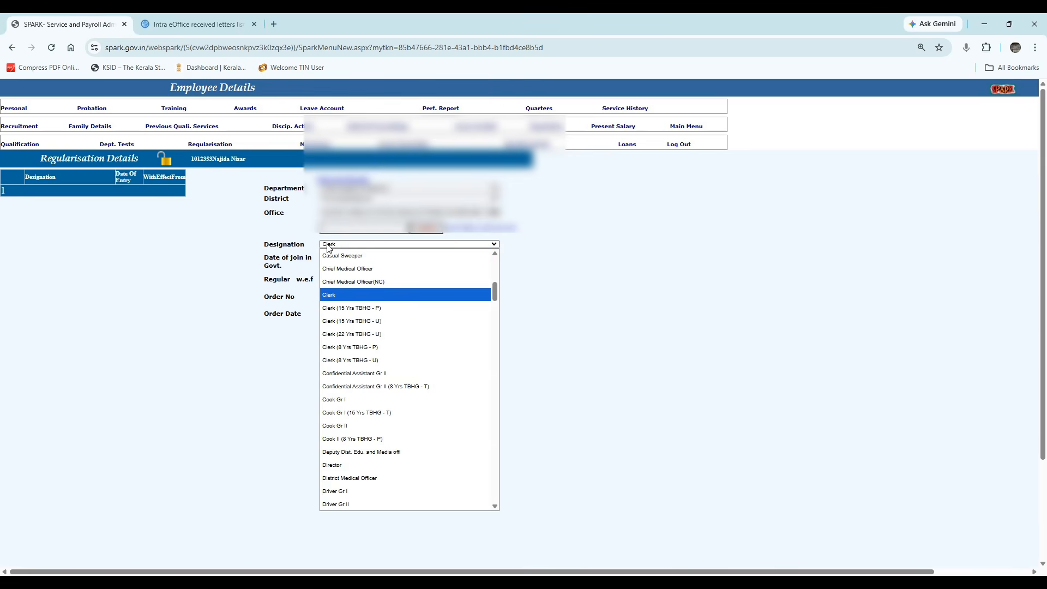
key(Return)
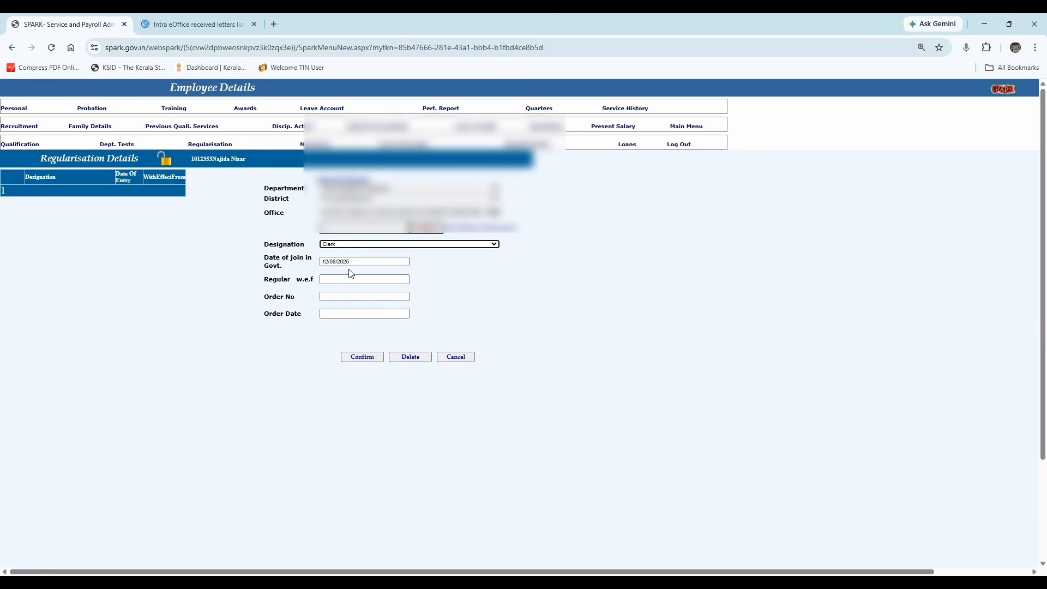
click(330, 279)
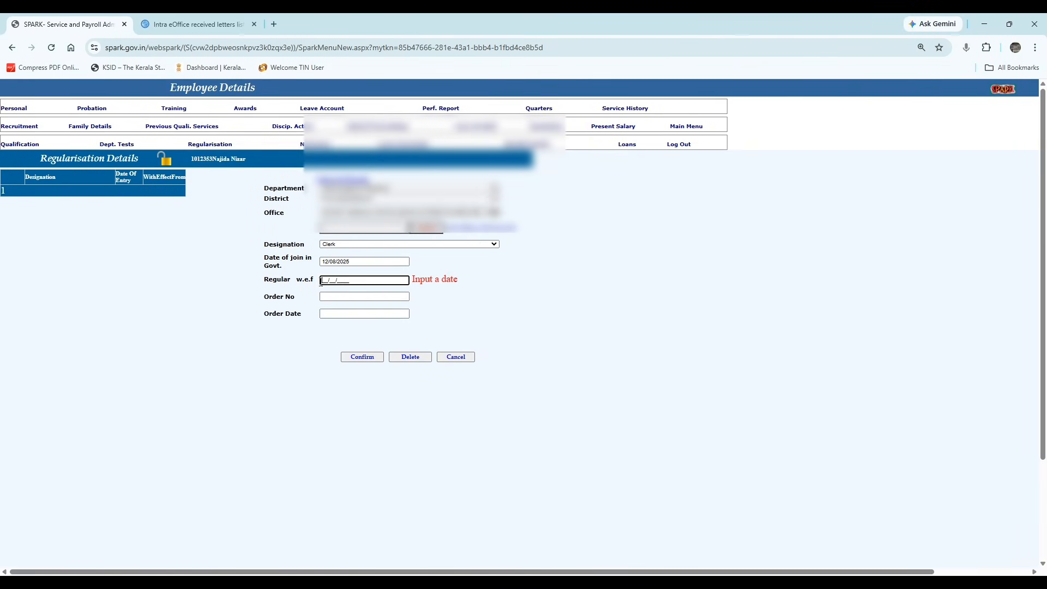
text(12/)
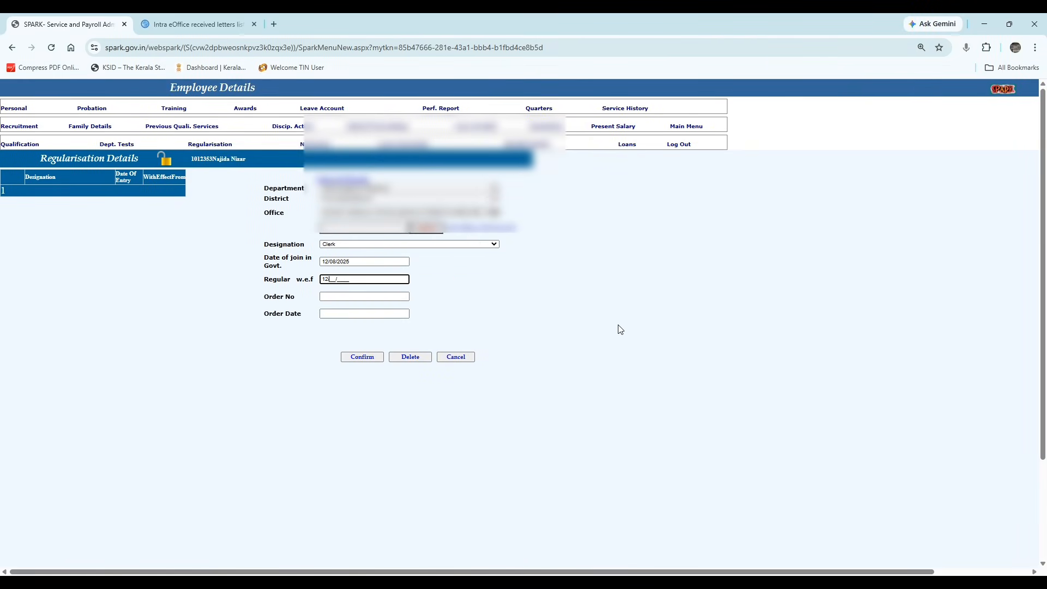
text(08/2025)
Fill in the order number and order date, then submit and confirm inserting the record.
click(350, 296)
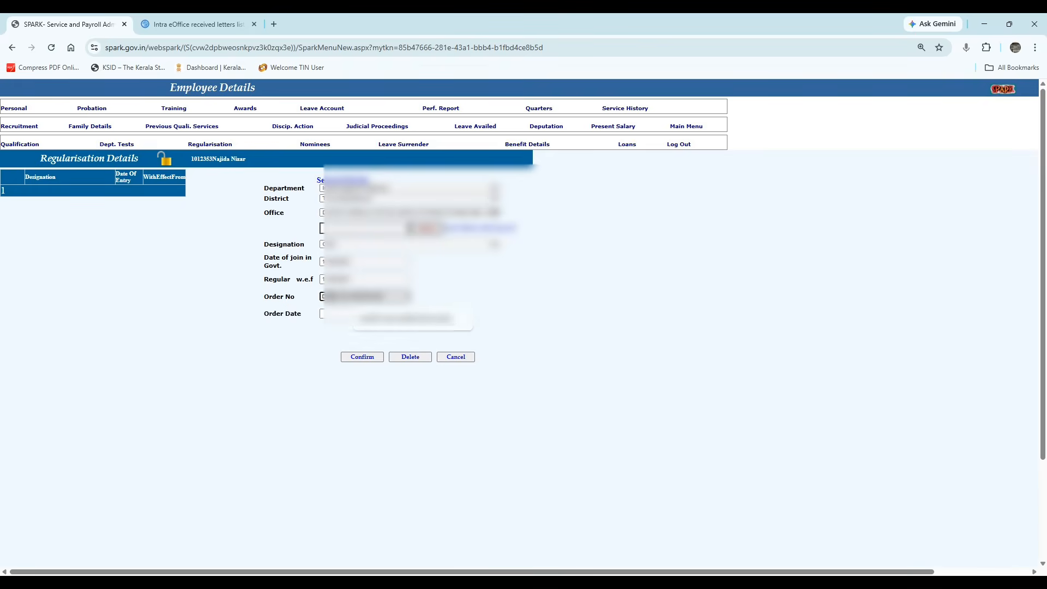
click(376, 318)
click(351, 315)
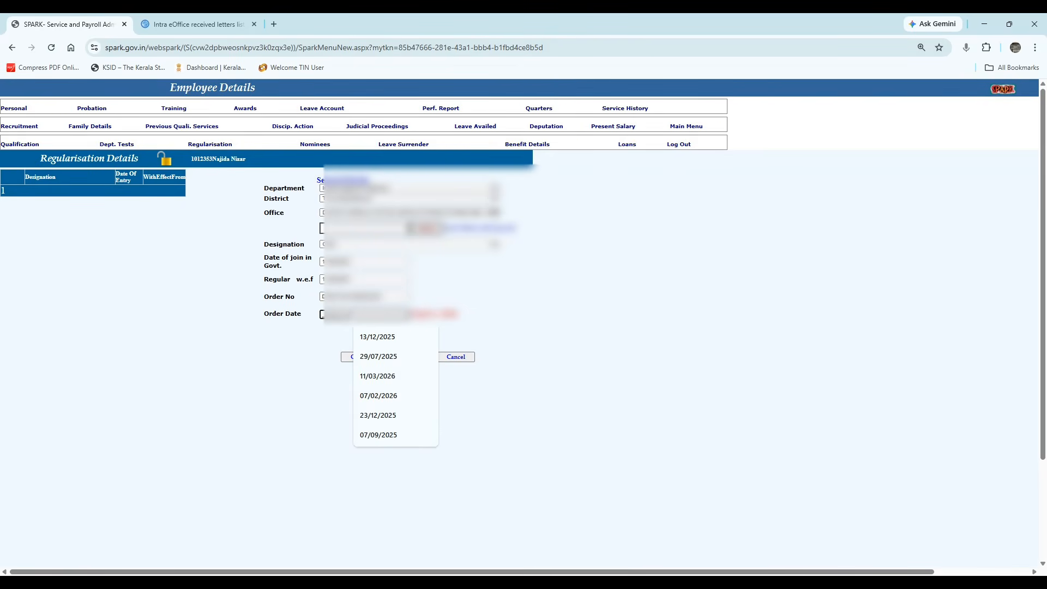
text(2)
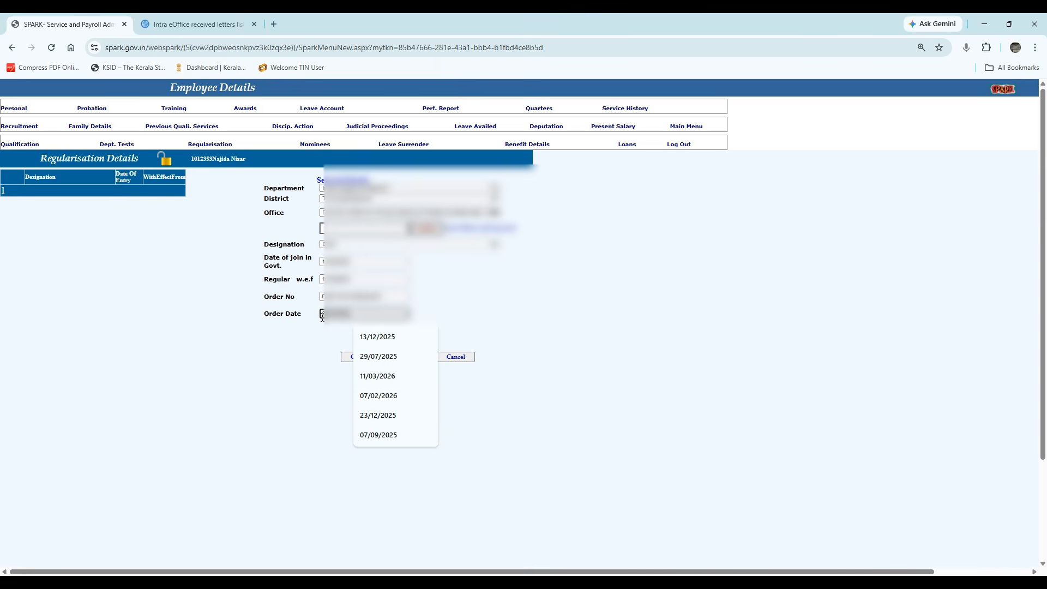
click(547, 323)
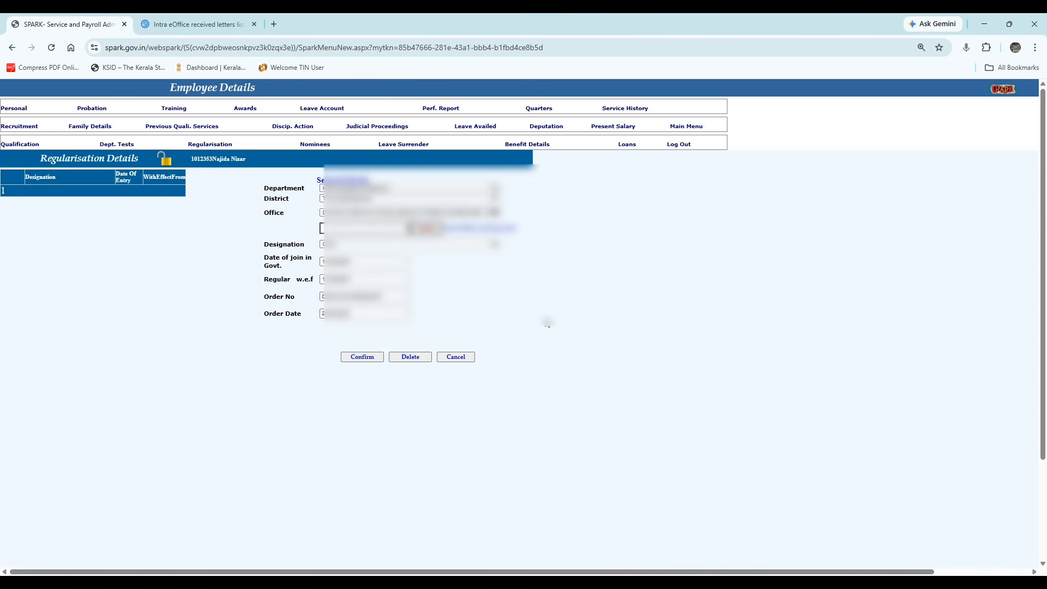
click(363, 358)
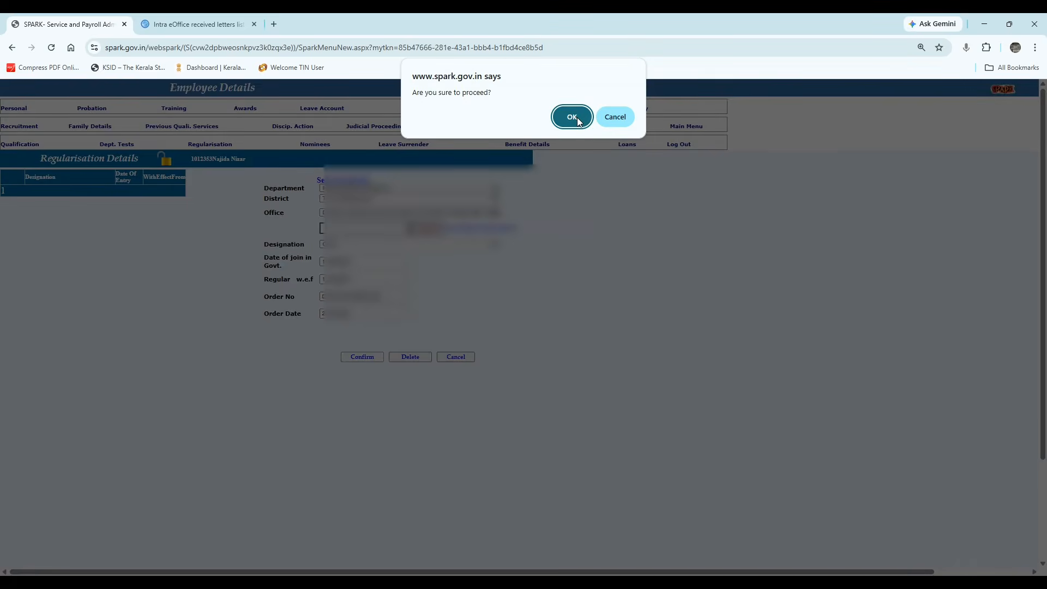
click(576, 117)
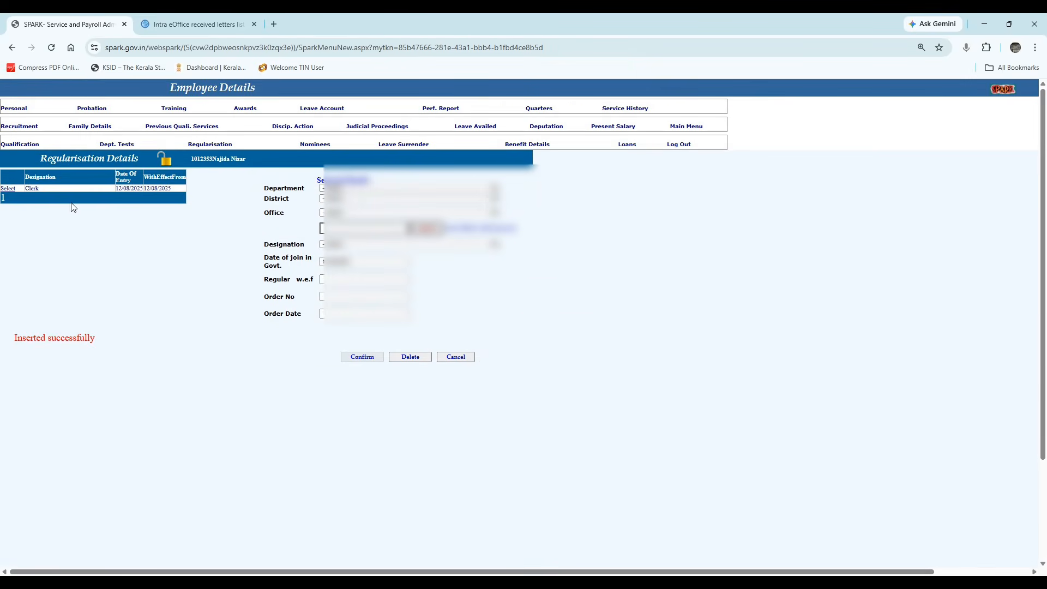